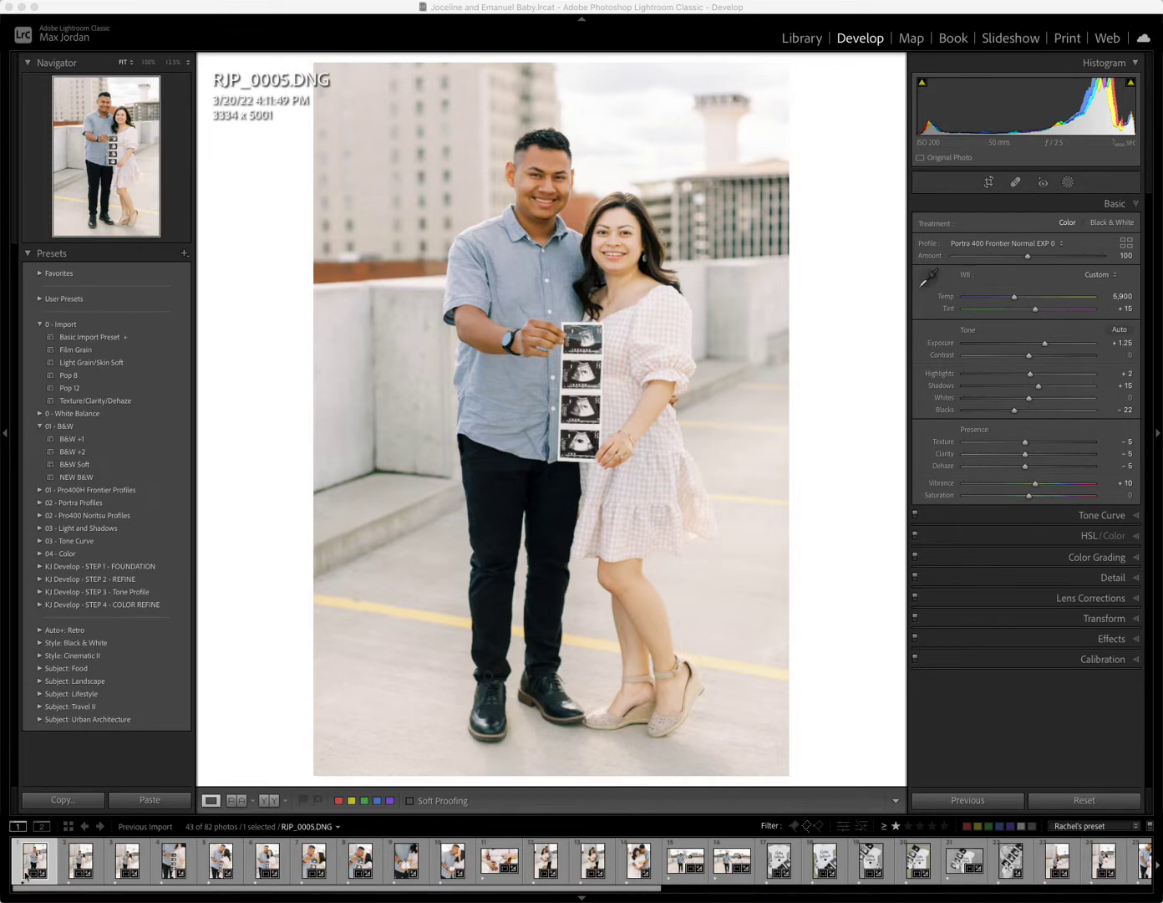
Review the edited rooftop photos, then reset RJP_0005.DNG to Adobe Color with Basic sliders at 0.
left_click(59, 869)
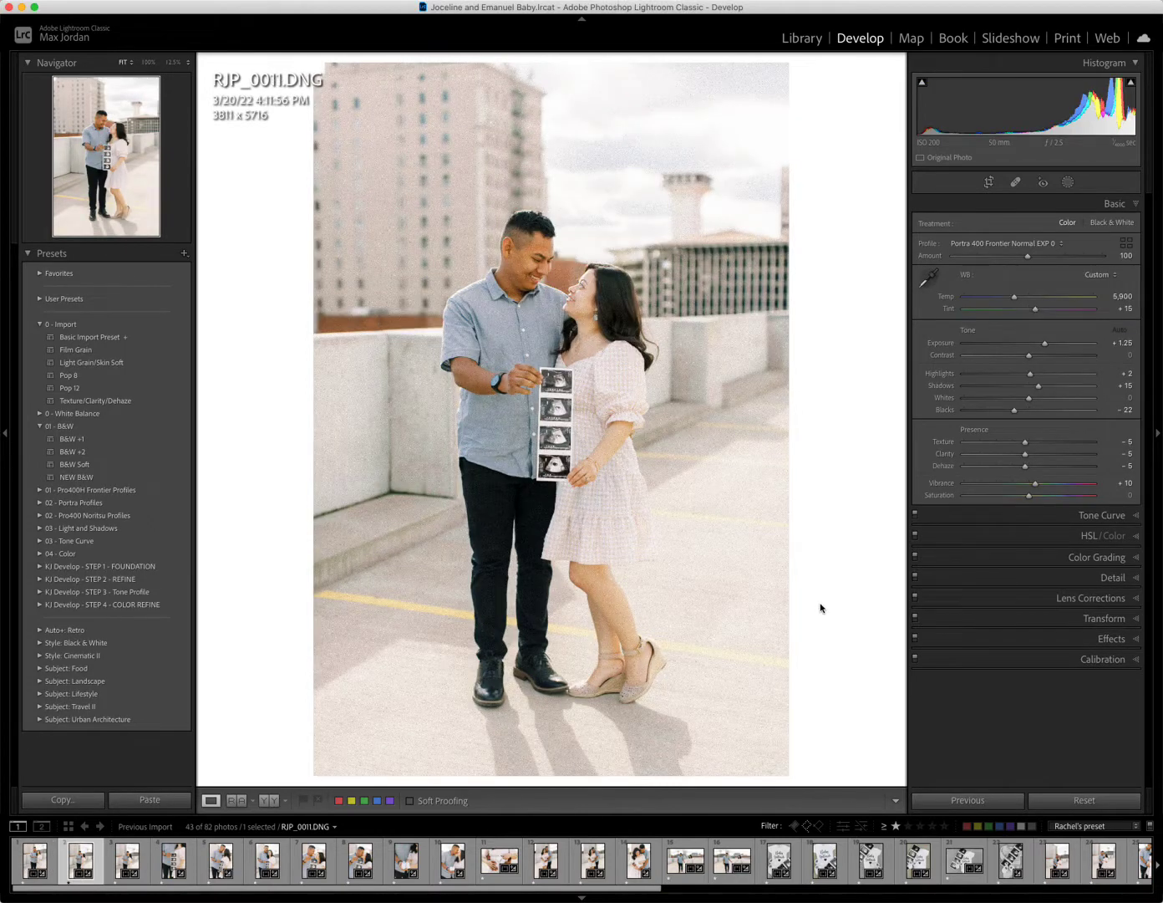
key("Right")
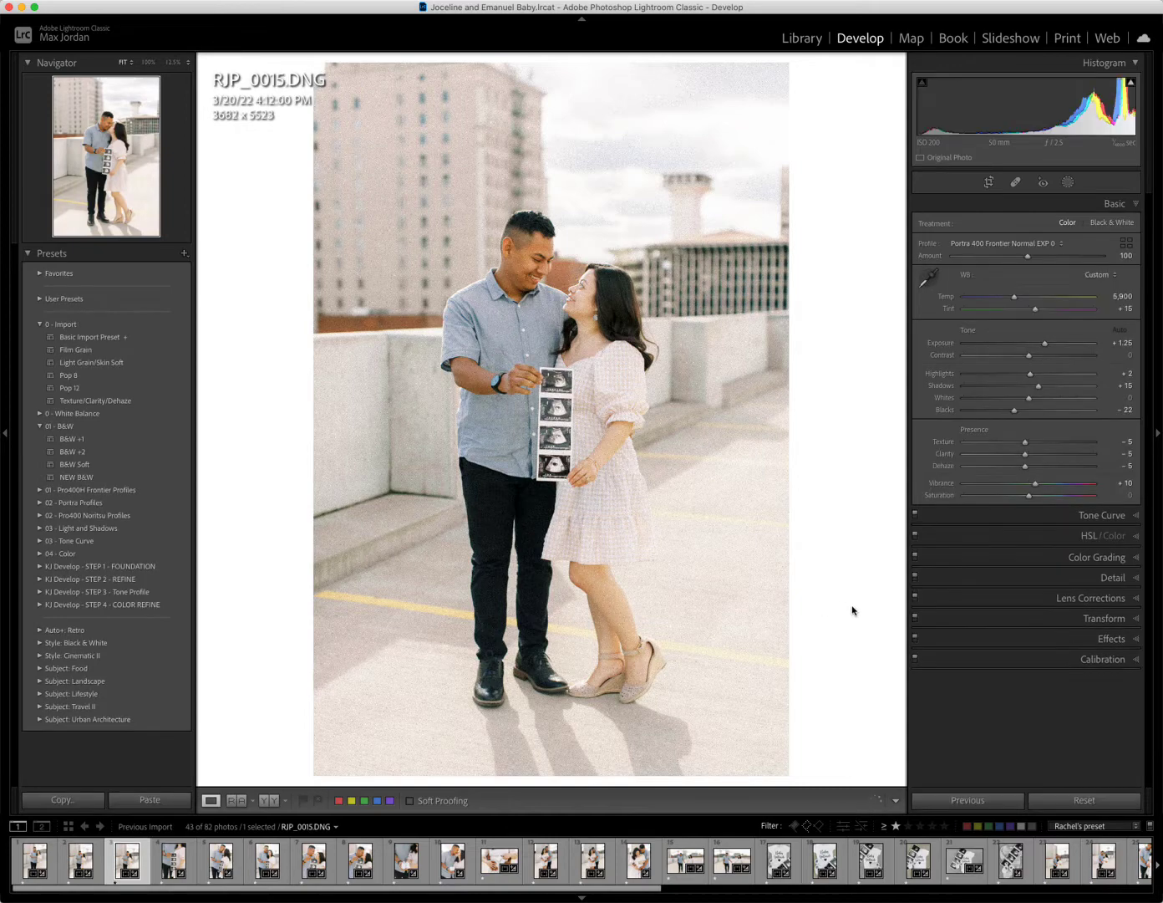
key("Right")
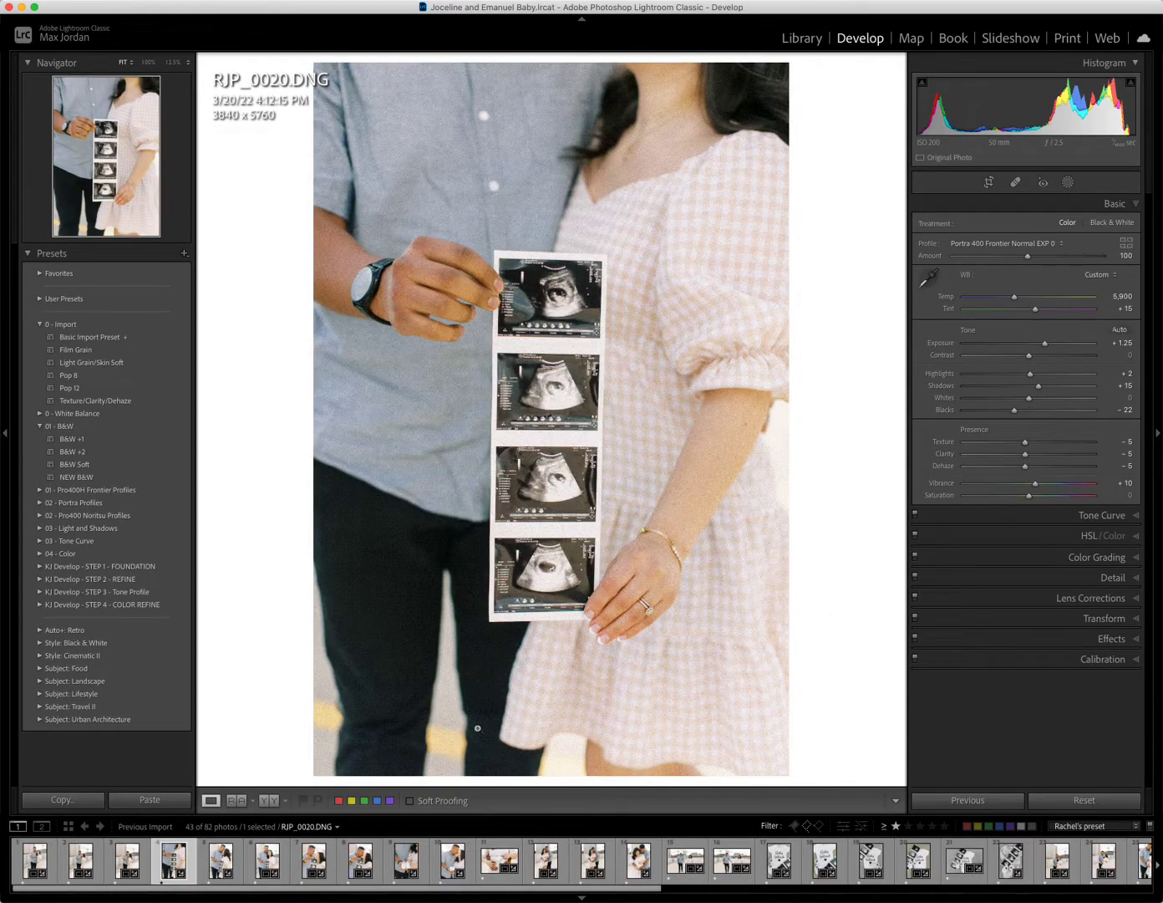
key("Right")
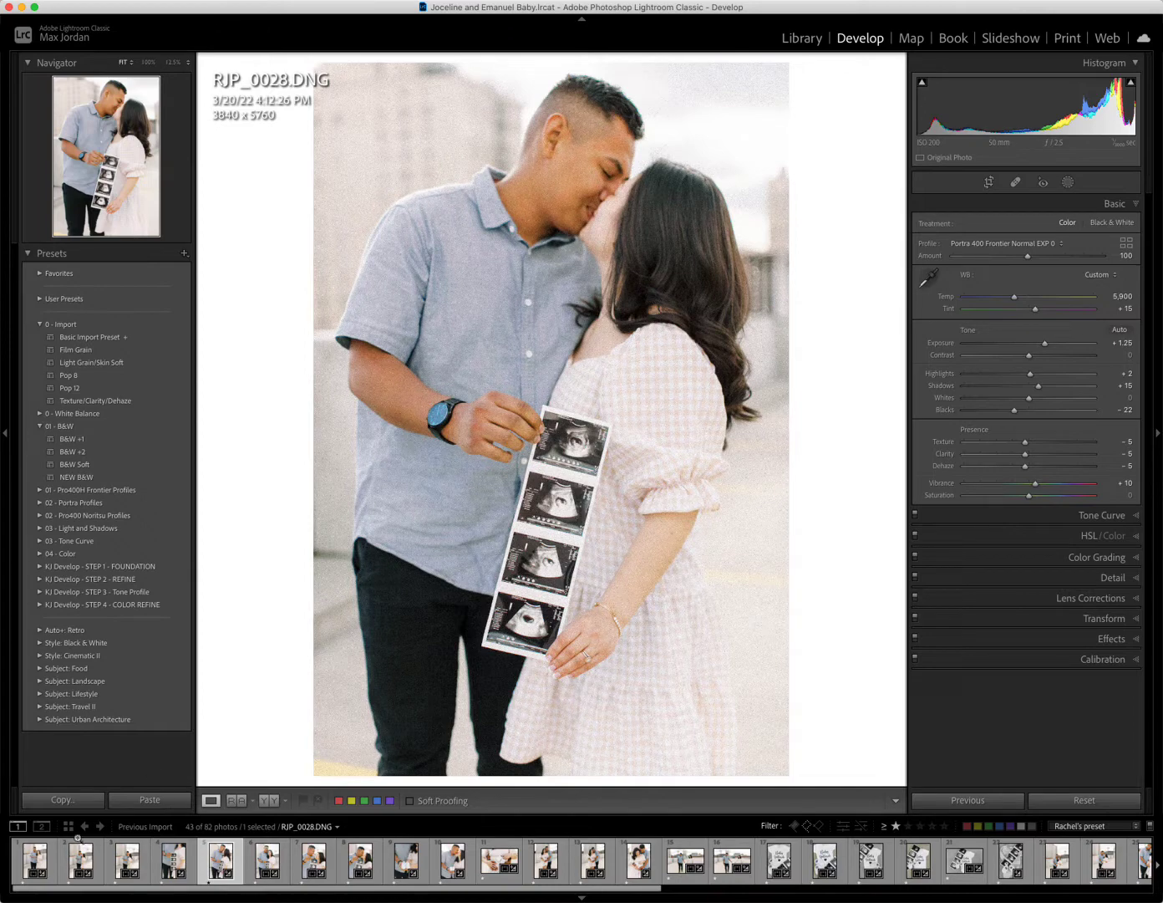
left_click(30, 858)
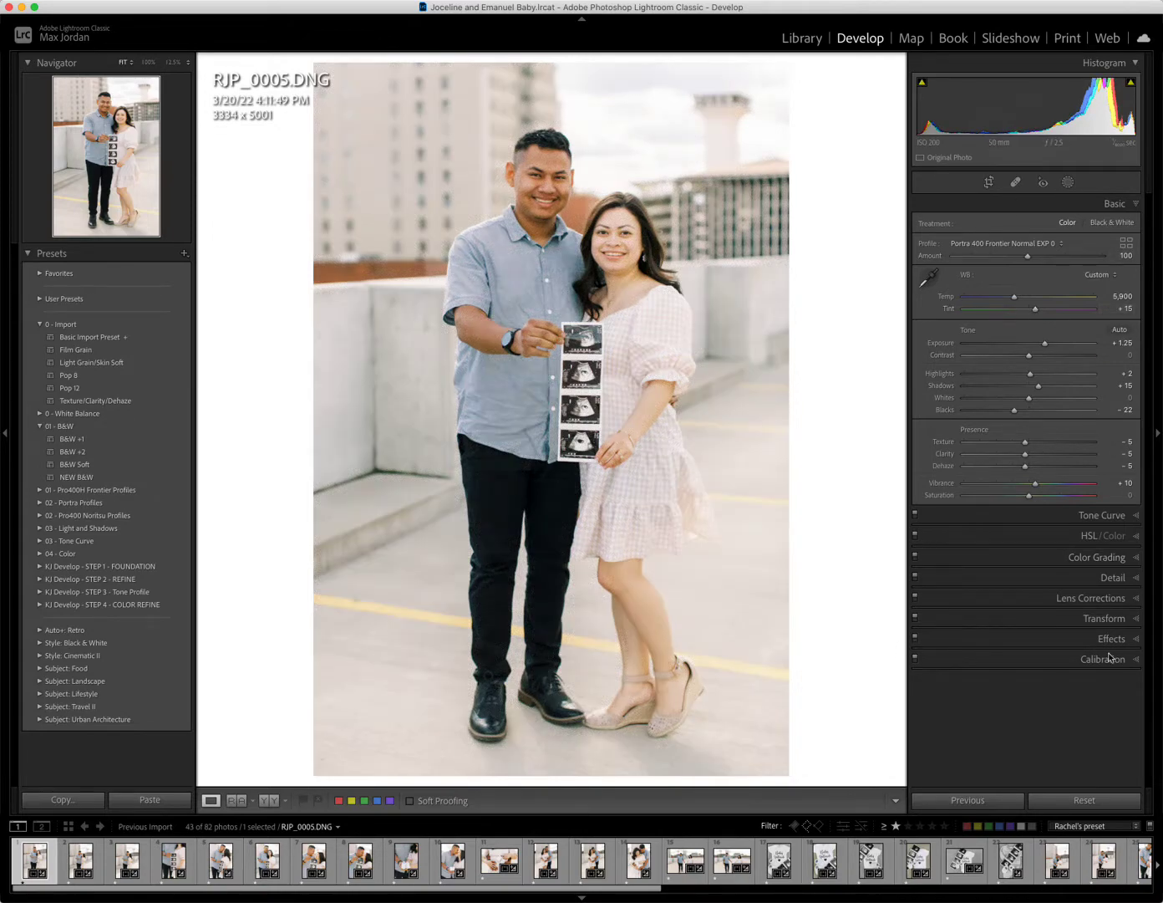
left_click(1101, 805)
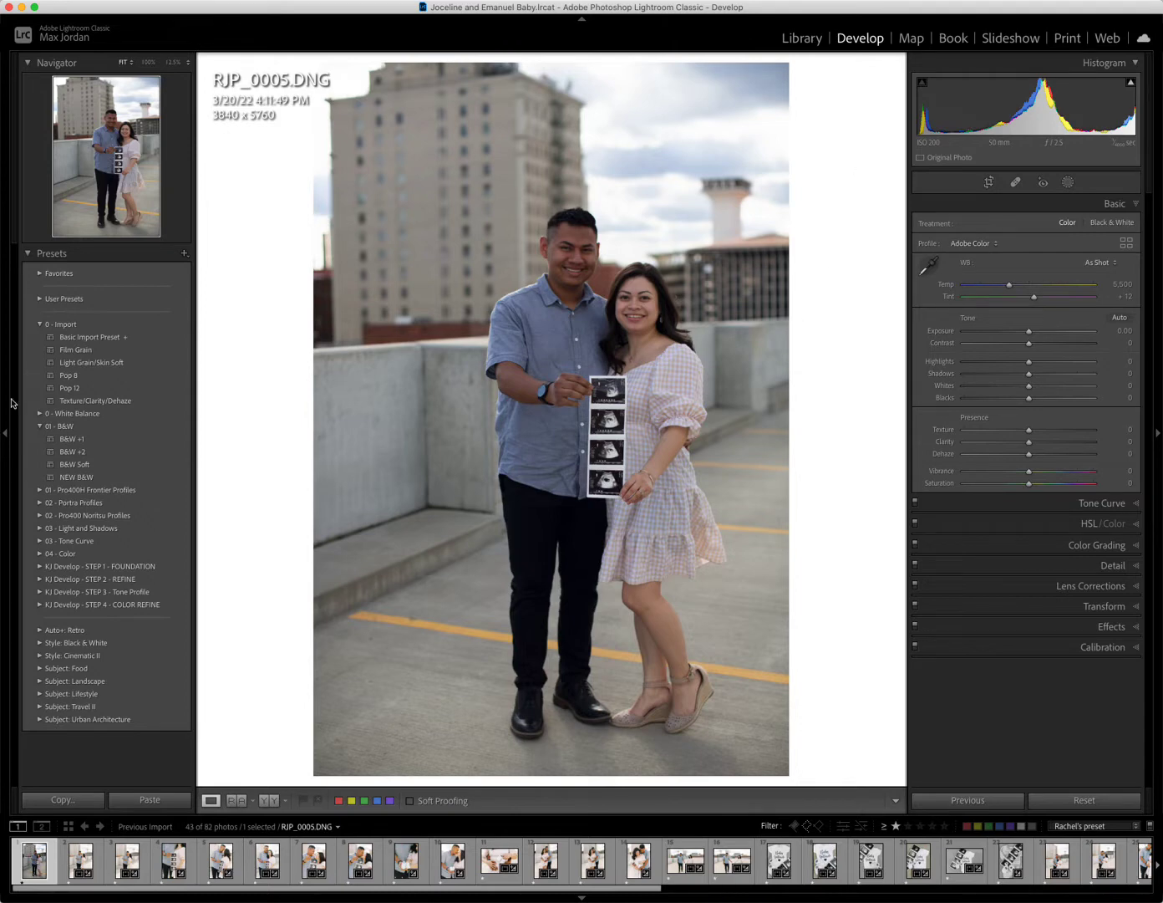
Apply the Basic Import Preset and inspect its lens profile corrections.
left_click(67, 338)
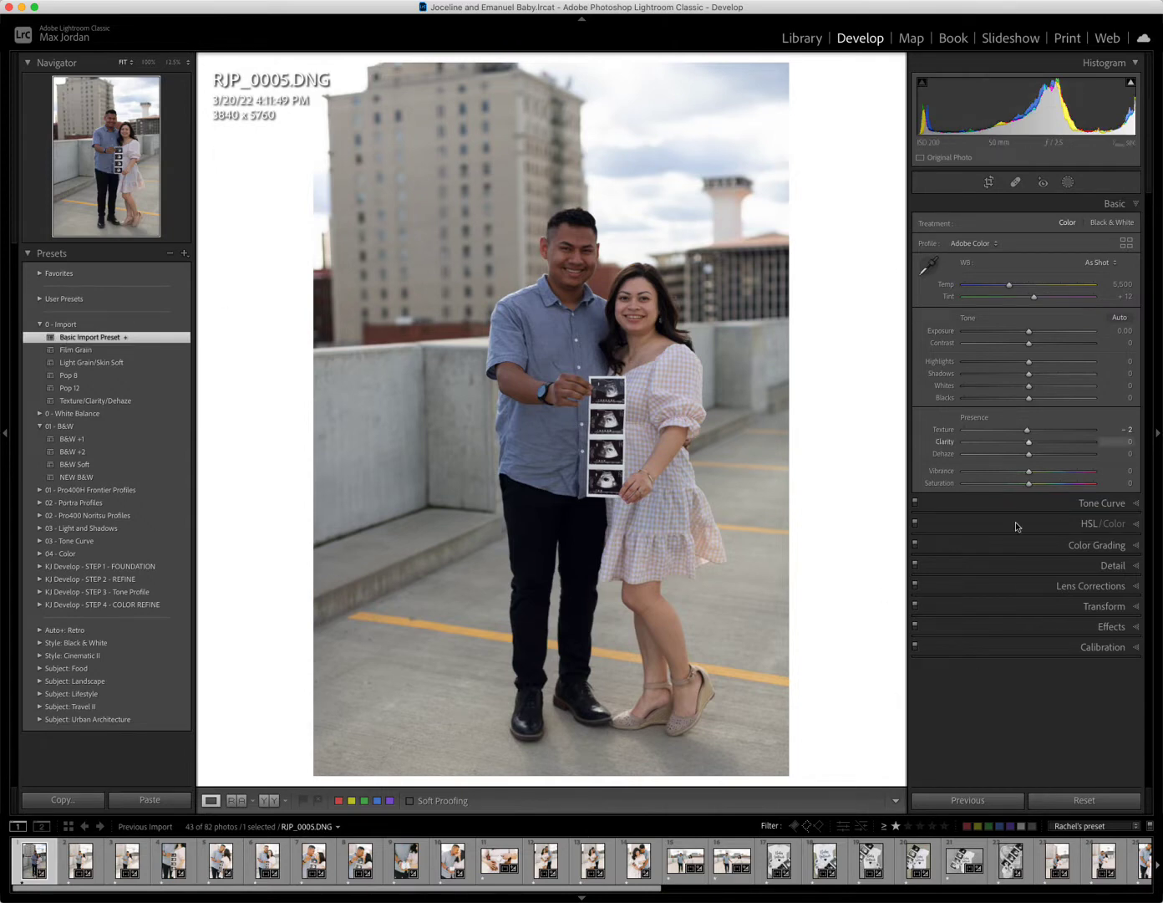
left_click(1100, 588)
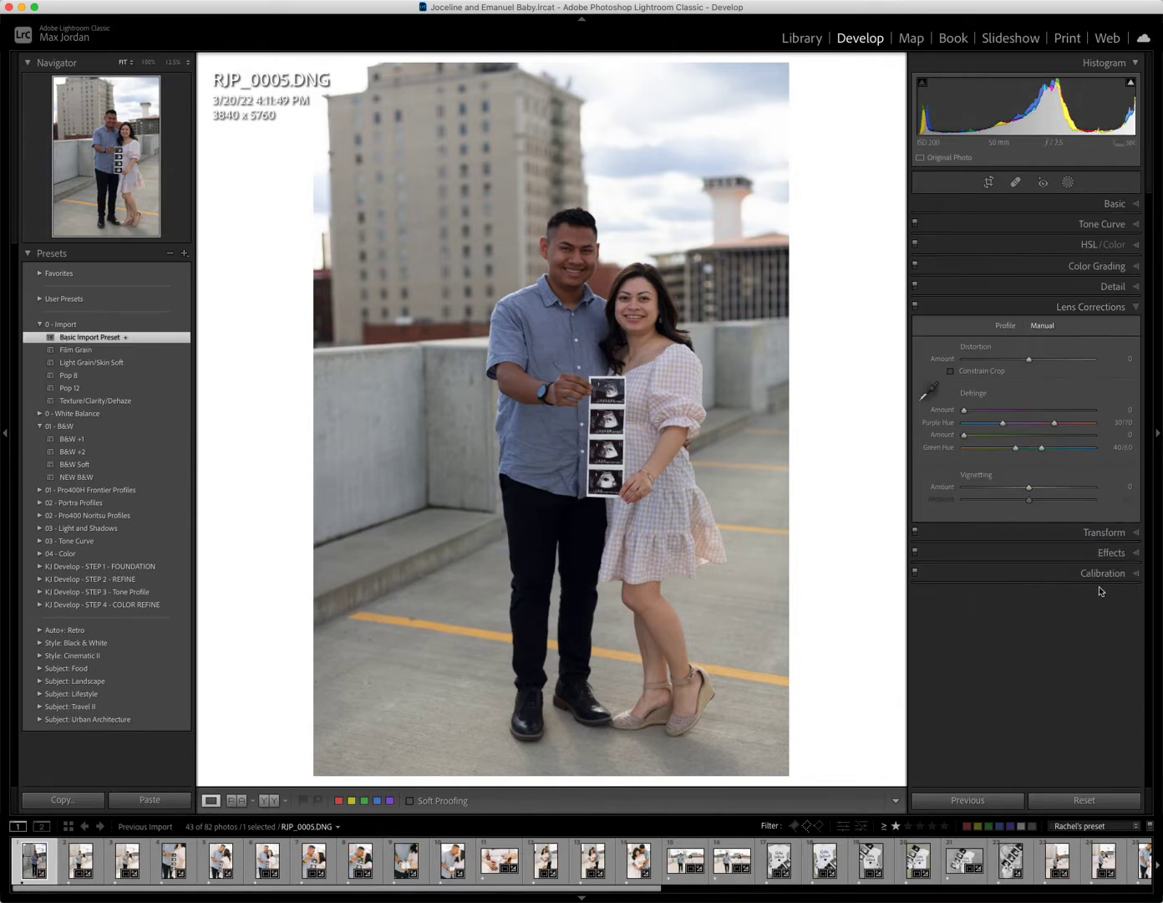
left_click(1004, 326)
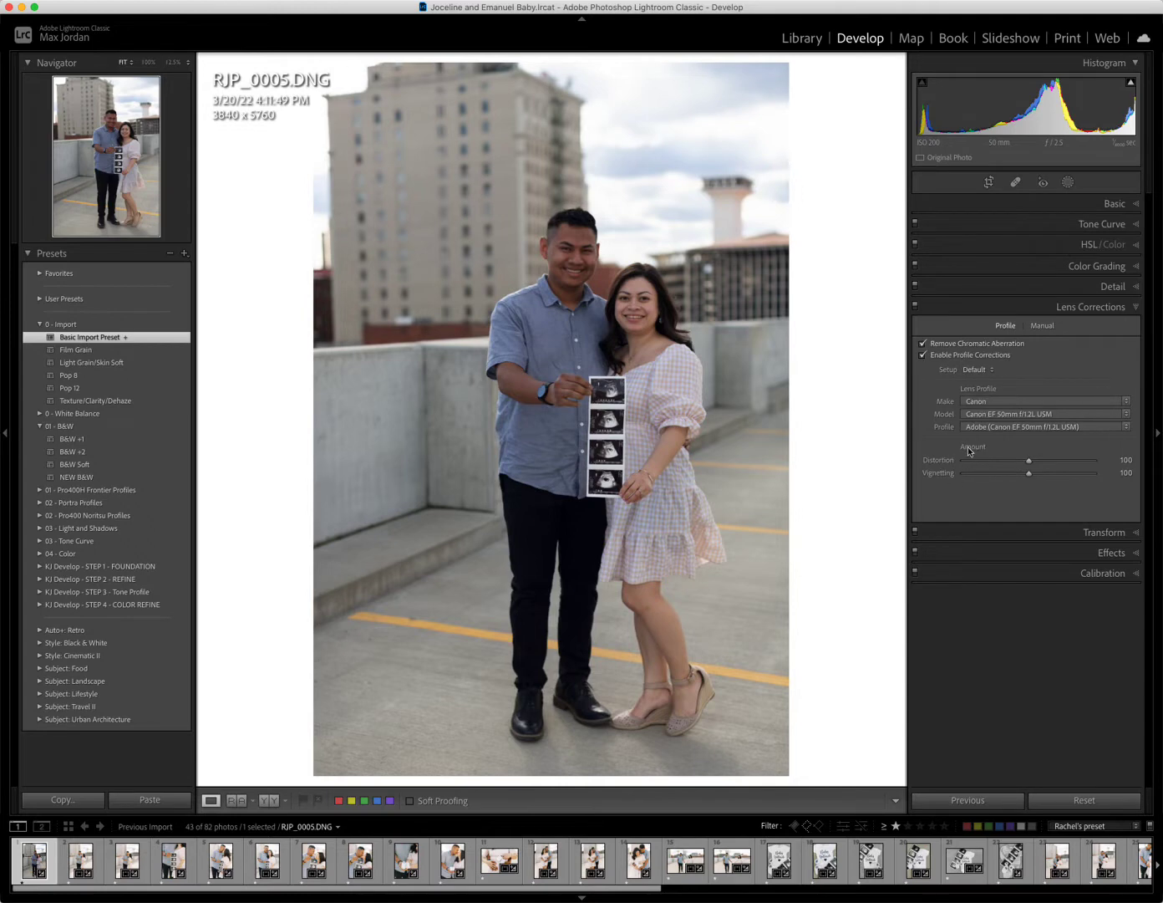
left_click(1043, 222)
left_click(1044, 203)
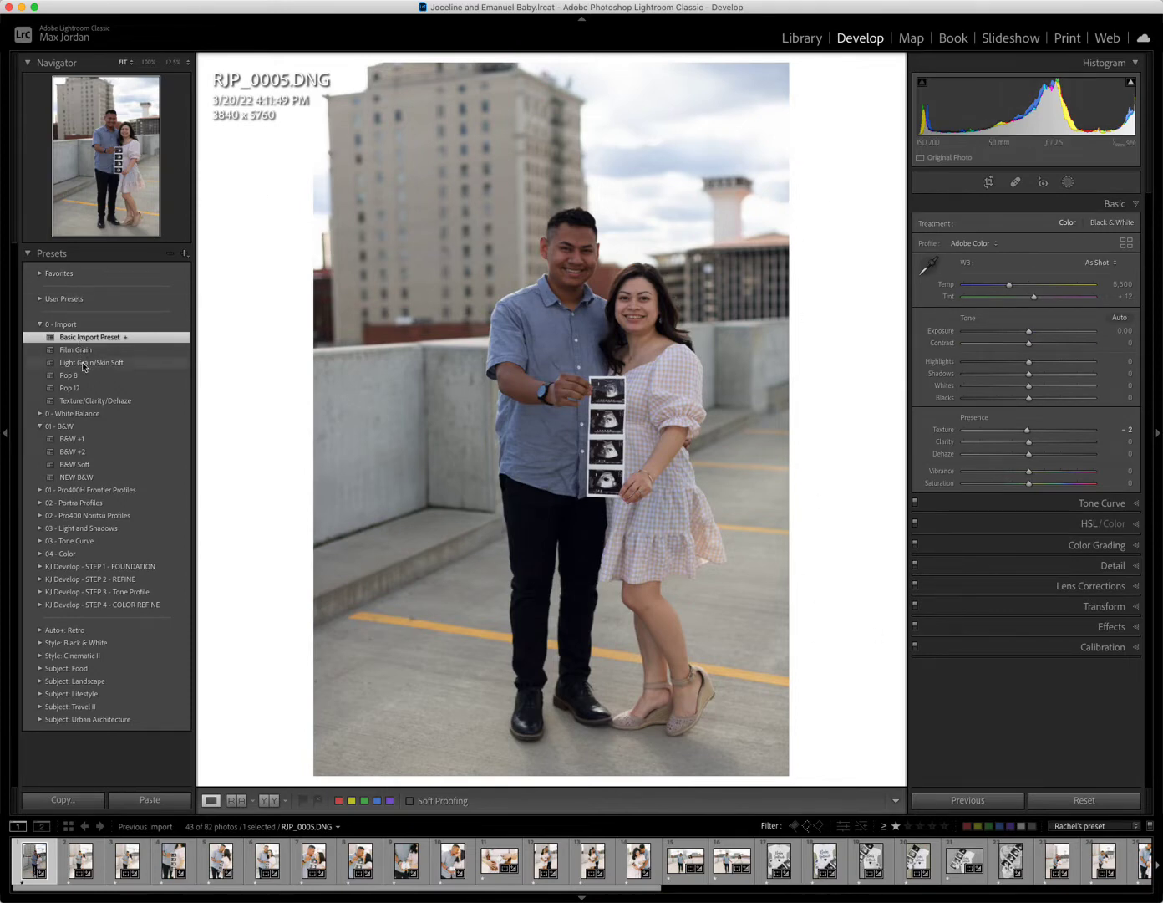
Apply Light Grain/Skin Soft, check sharpening and grain, then apply Texture/Clarity/Dehaze (-6 each).
left_click(120, 365)
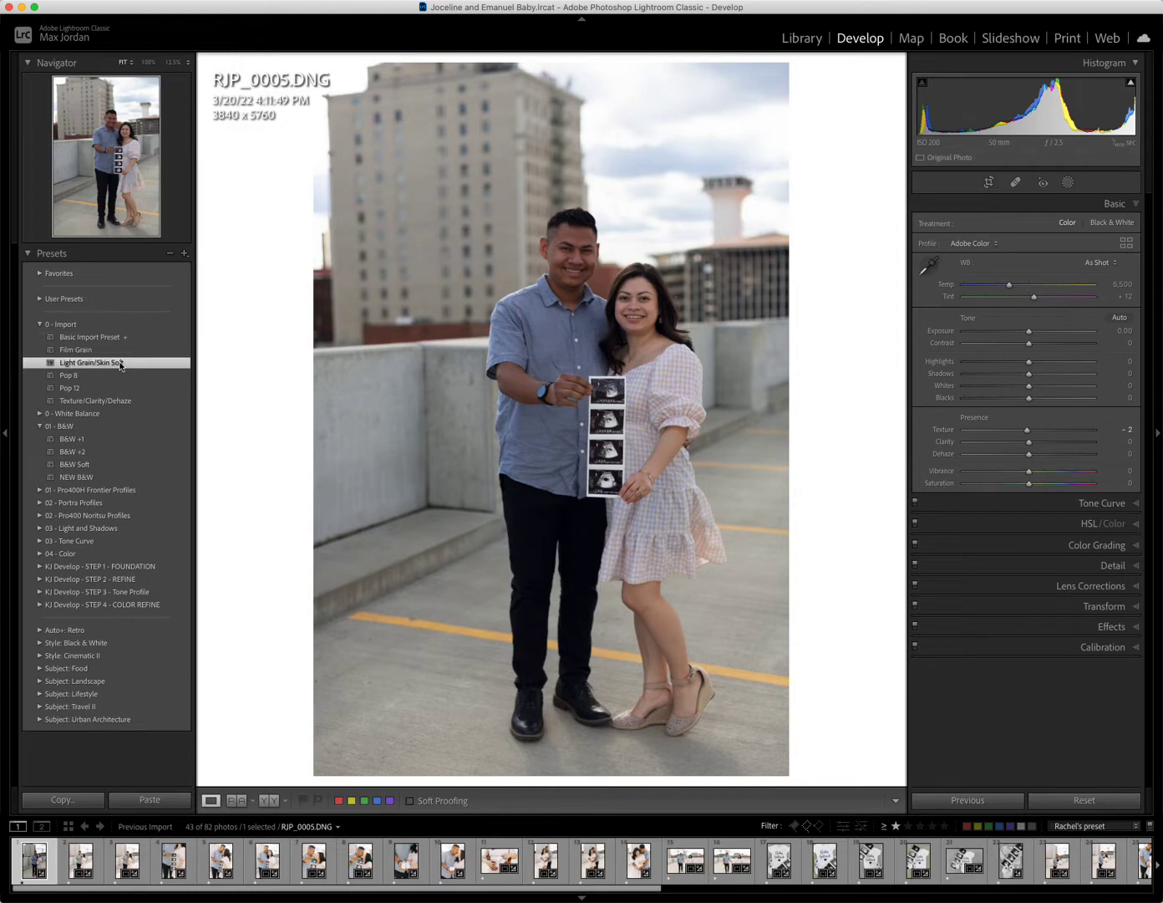
left_click(1023, 568)
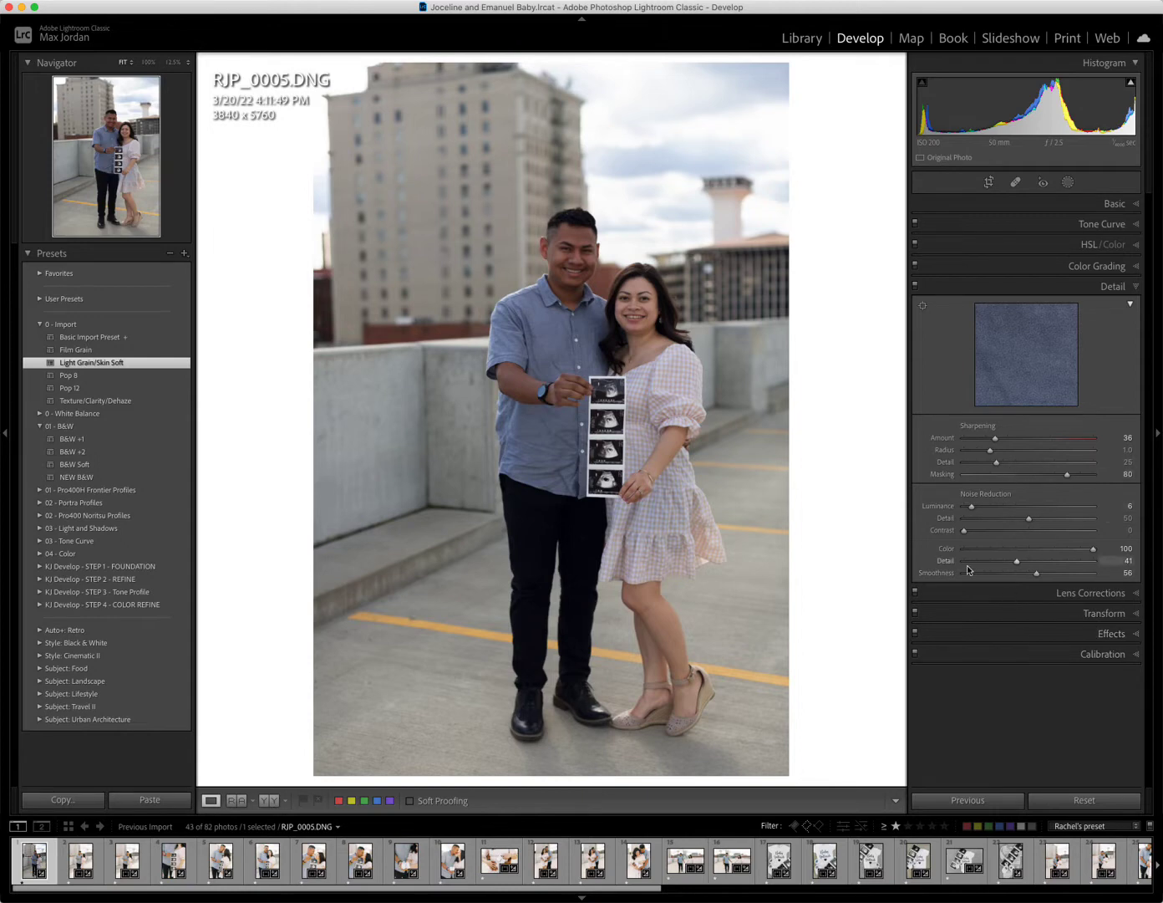
left_click(1012, 640)
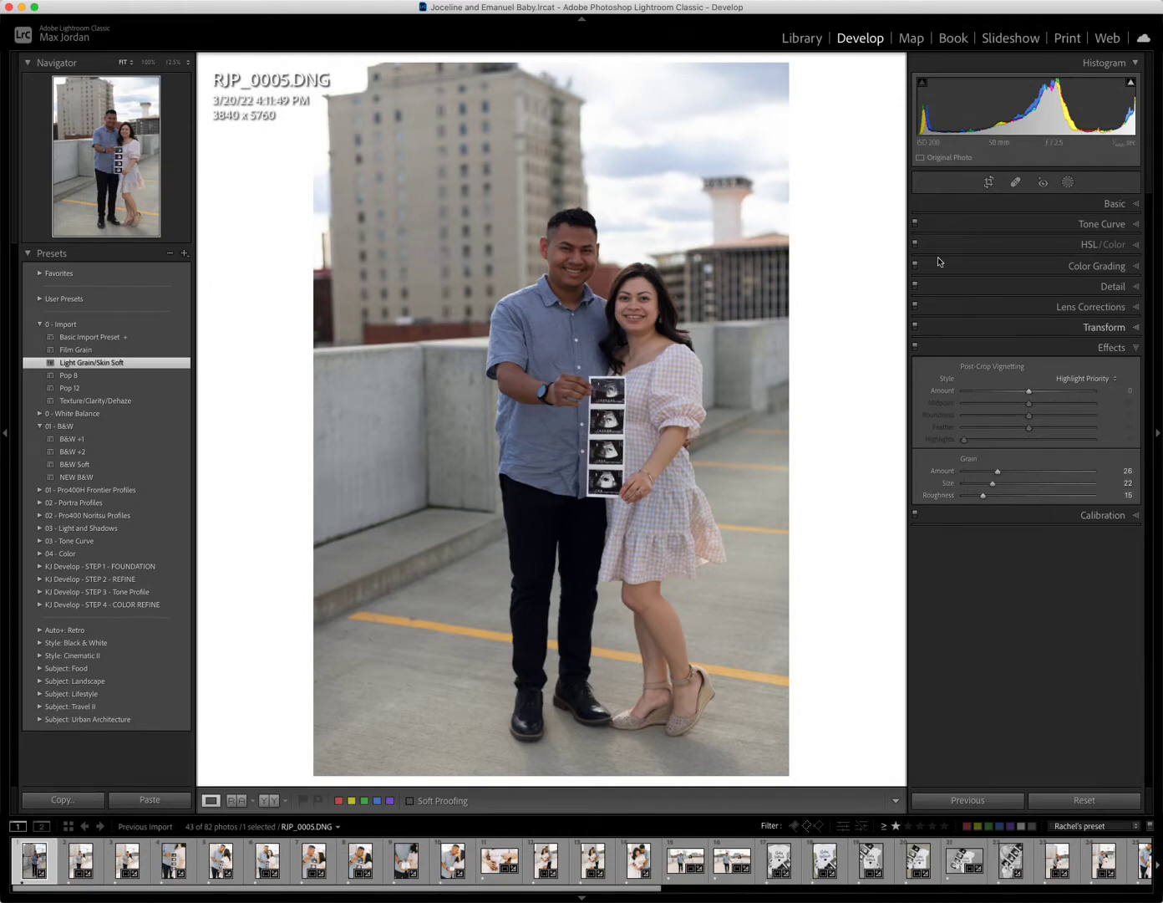
left_click(106, 405)
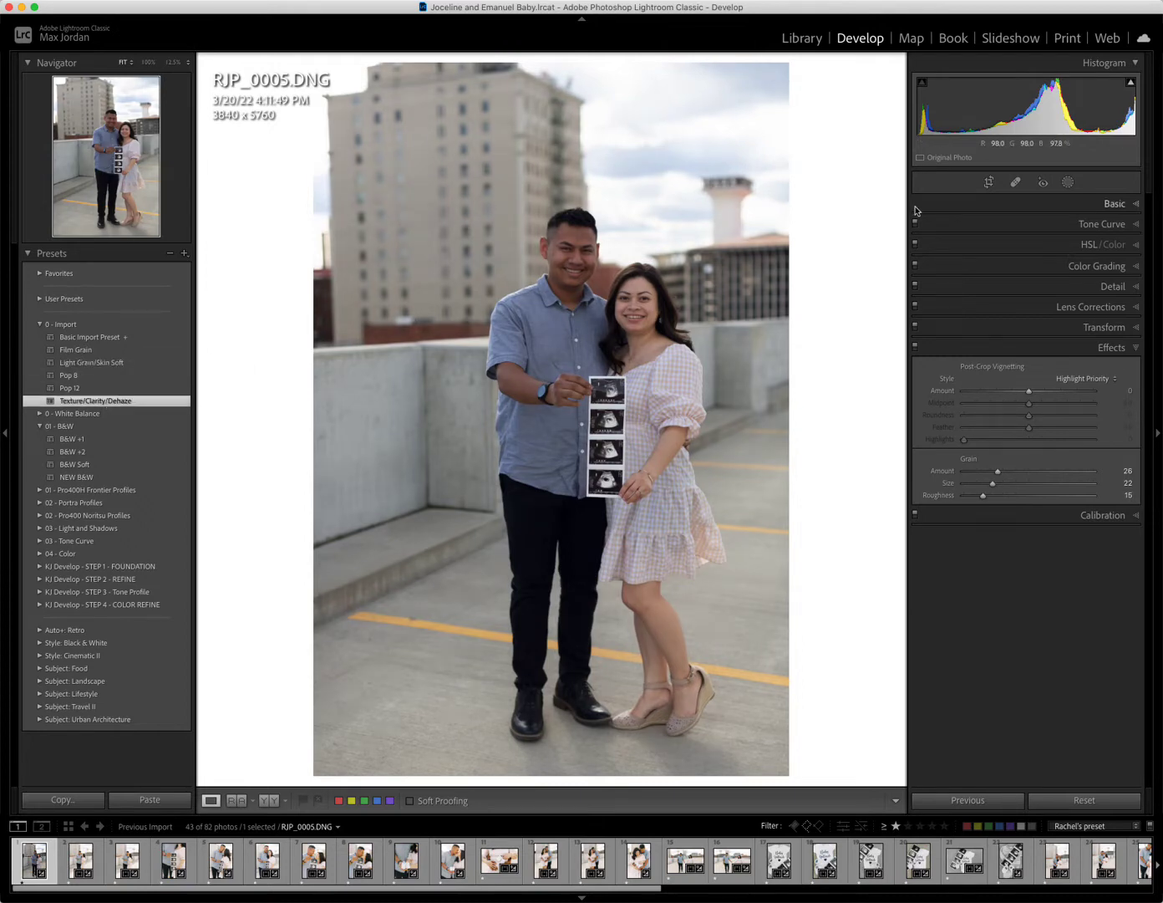
left_click(968, 208)
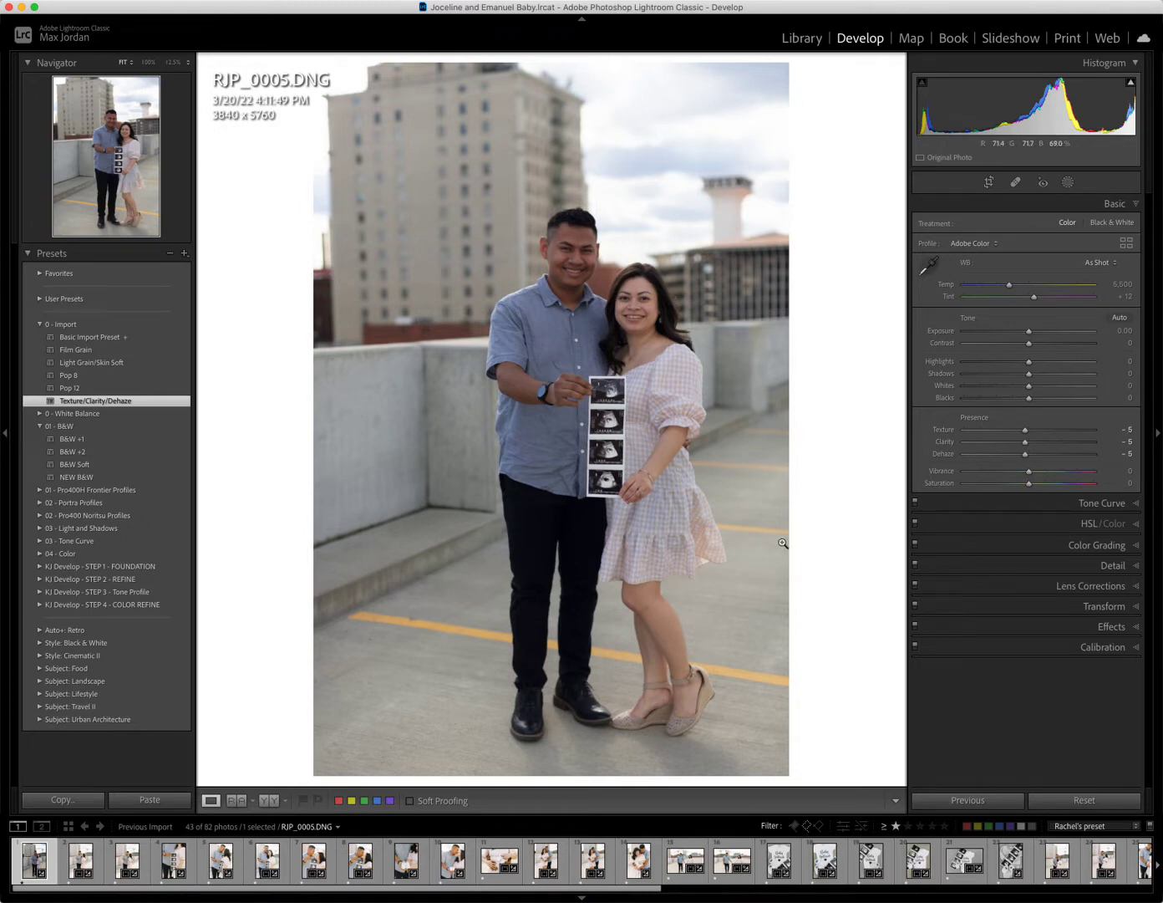
Apply the Kodak Pro Normal v6 profile Portra 400 0 Normal Frontier to RJP_0005.
left_click(1127, 245)
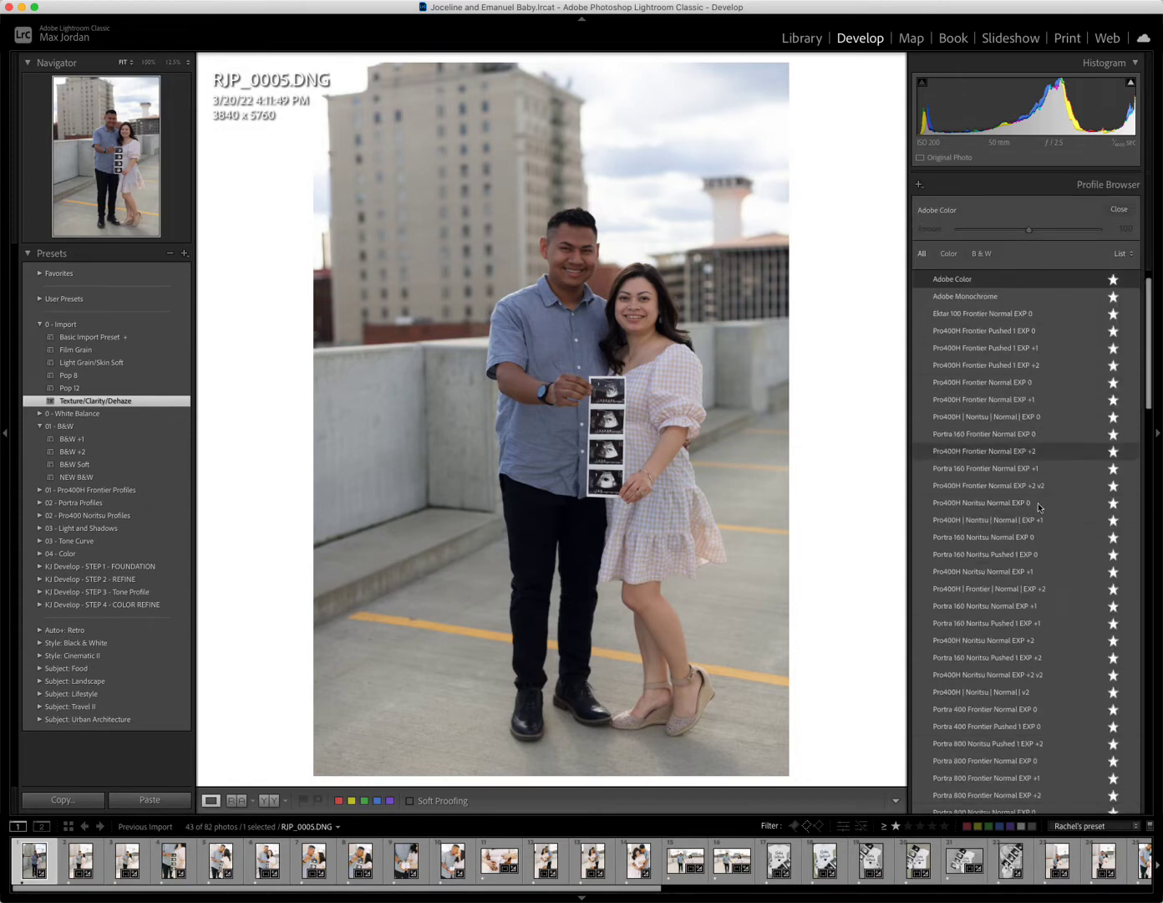
scroll(1033, 594, "up", 1)
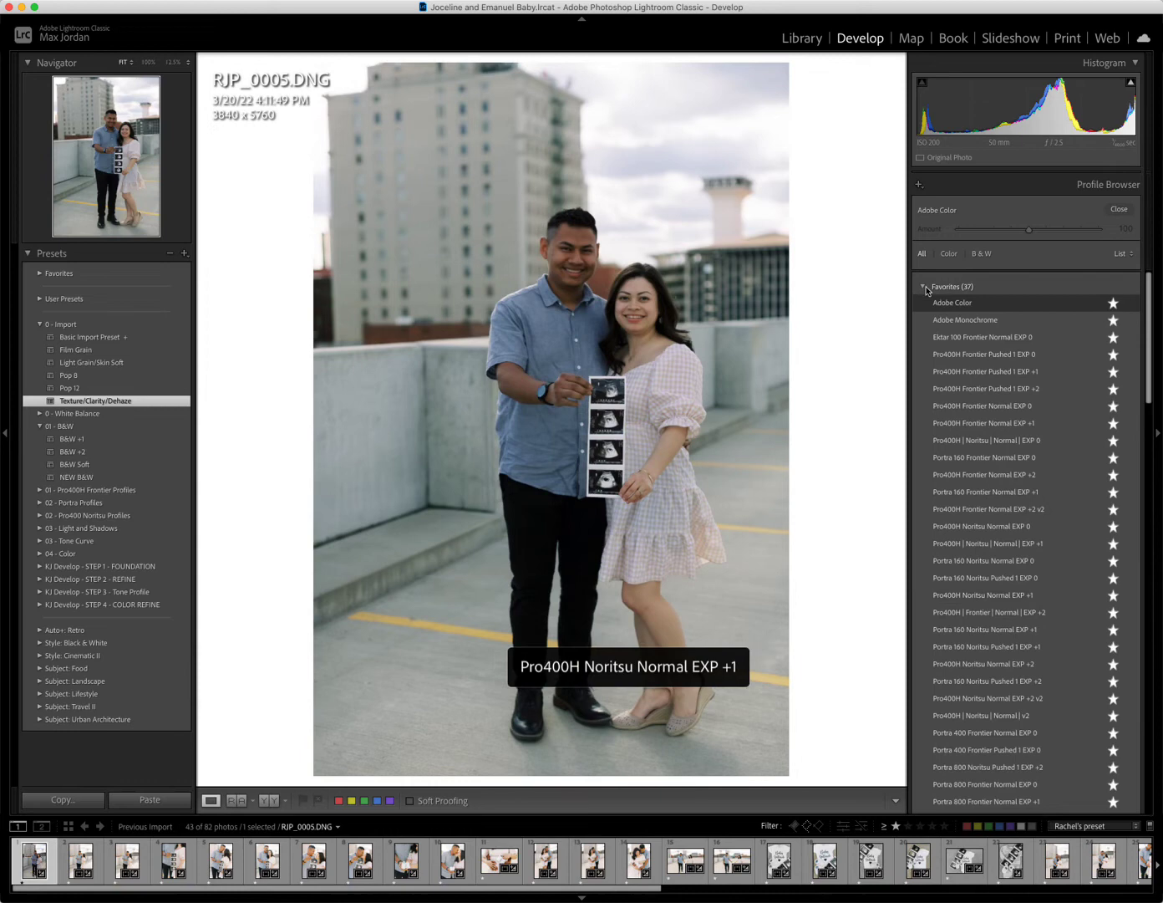
scroll(1044, 480, "down", 5)
scroll(1044, 478, "down", 7)
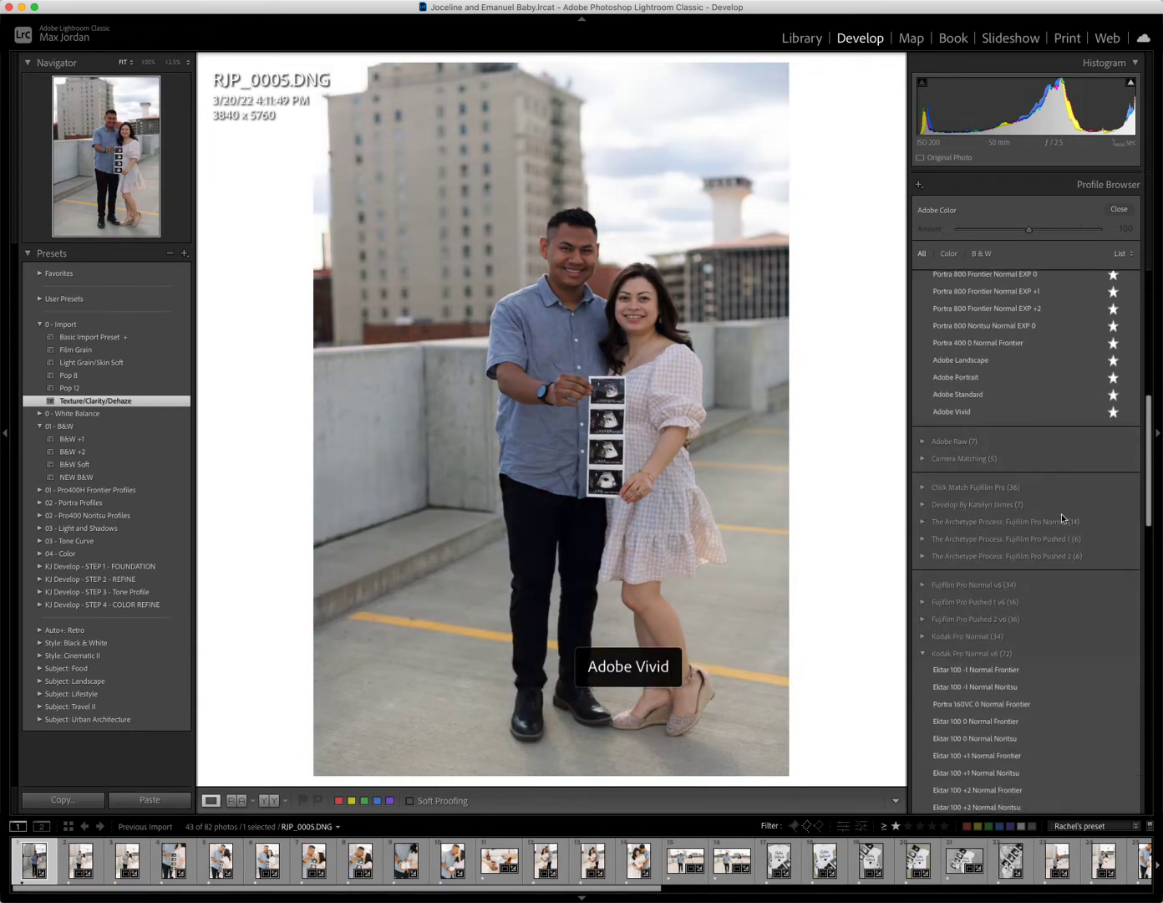
scroll(1078, 573, "down", 1)
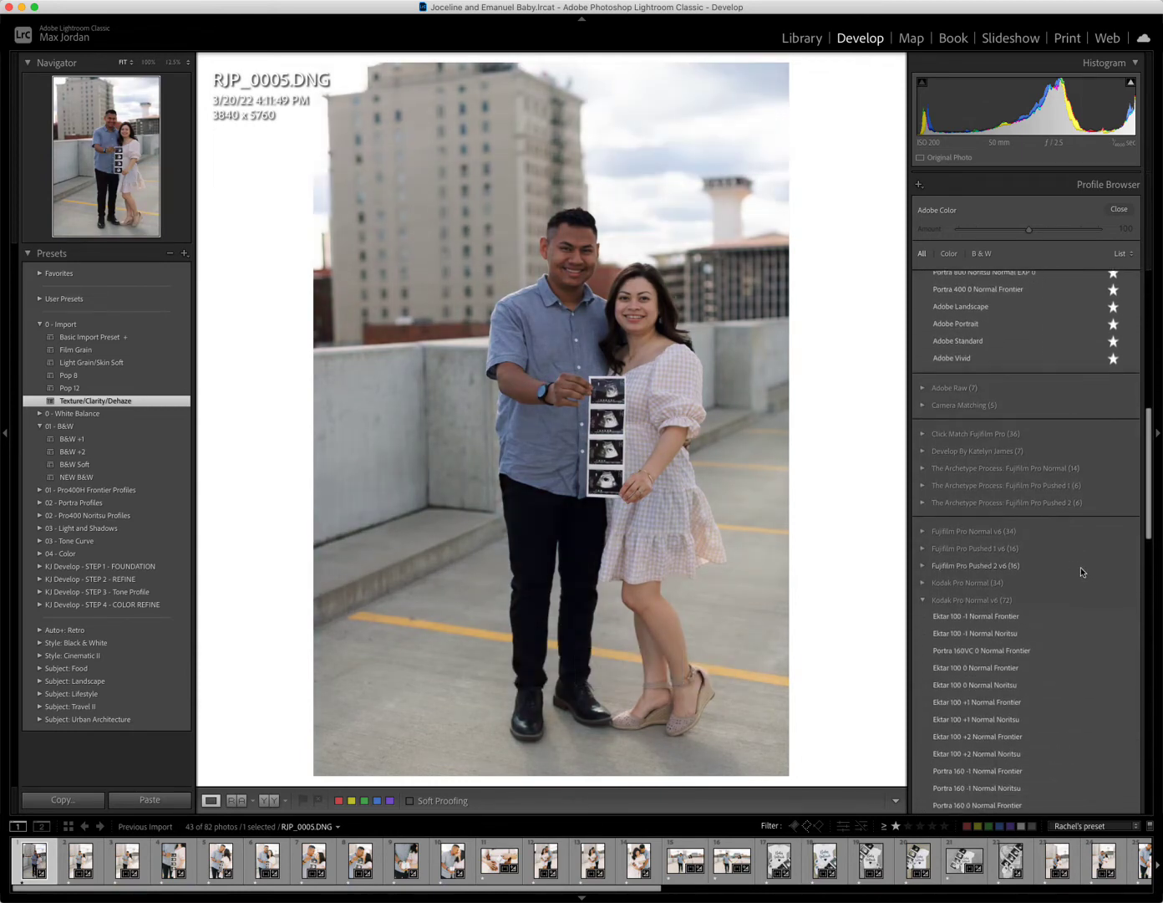
scroll(1077, 581, "up", 1)
scroll(1077, 593, "down", 3)
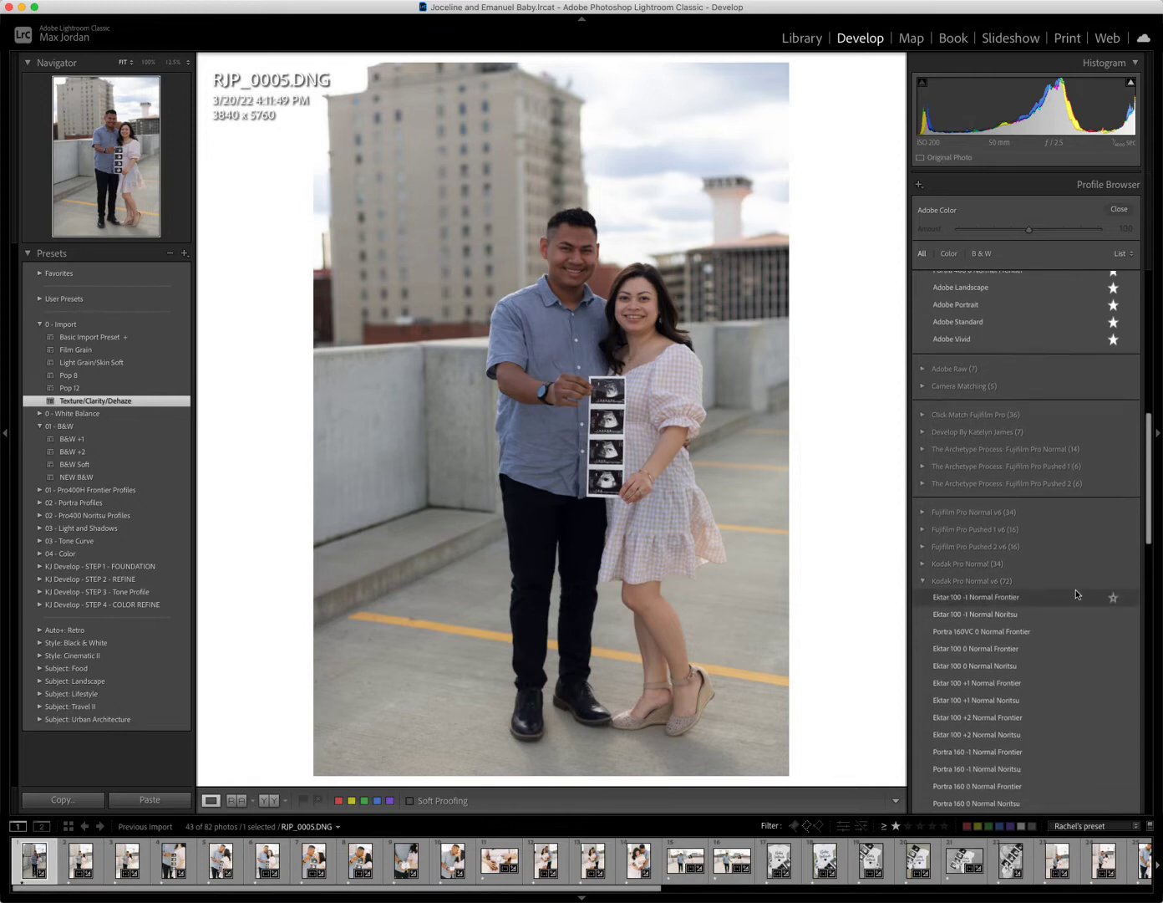
scroll(1074, 577, "down", 3)
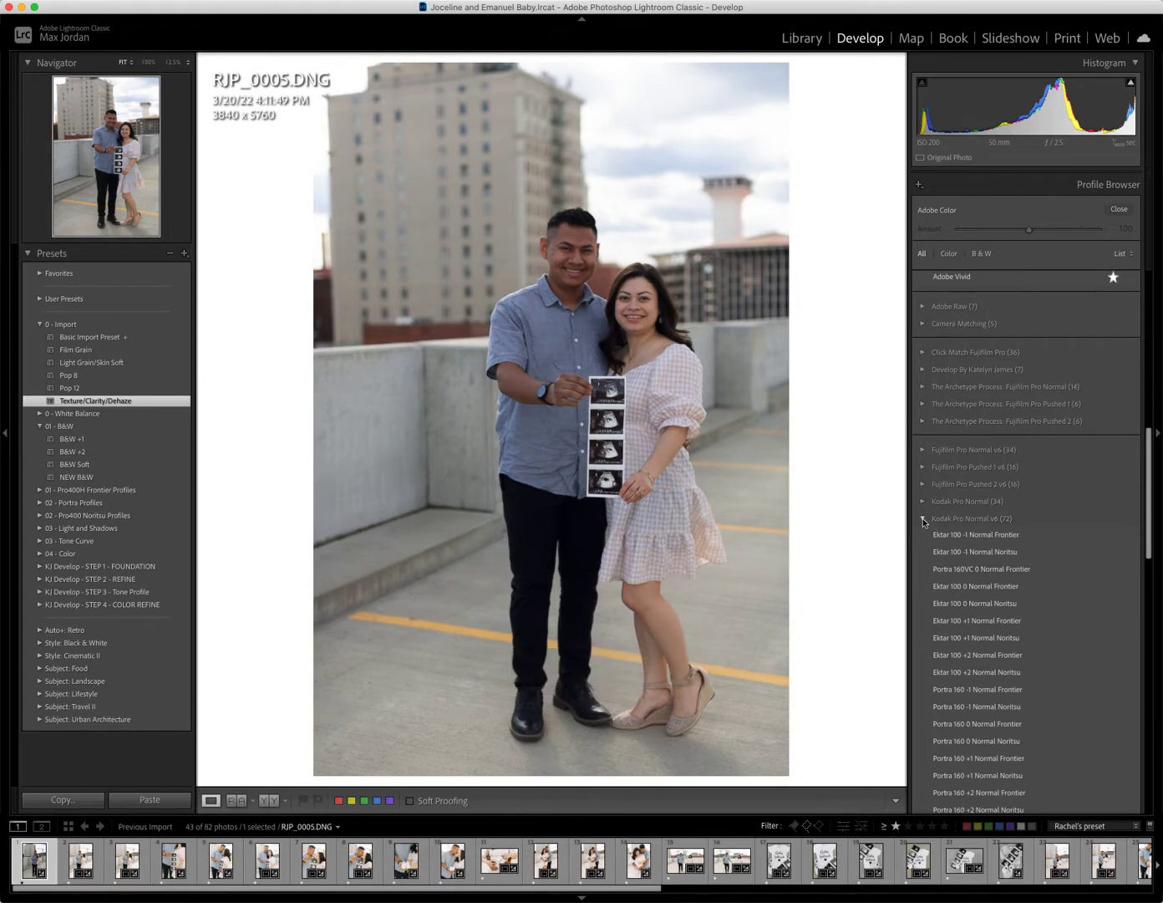
scroll(1088, 544, "down", 1)
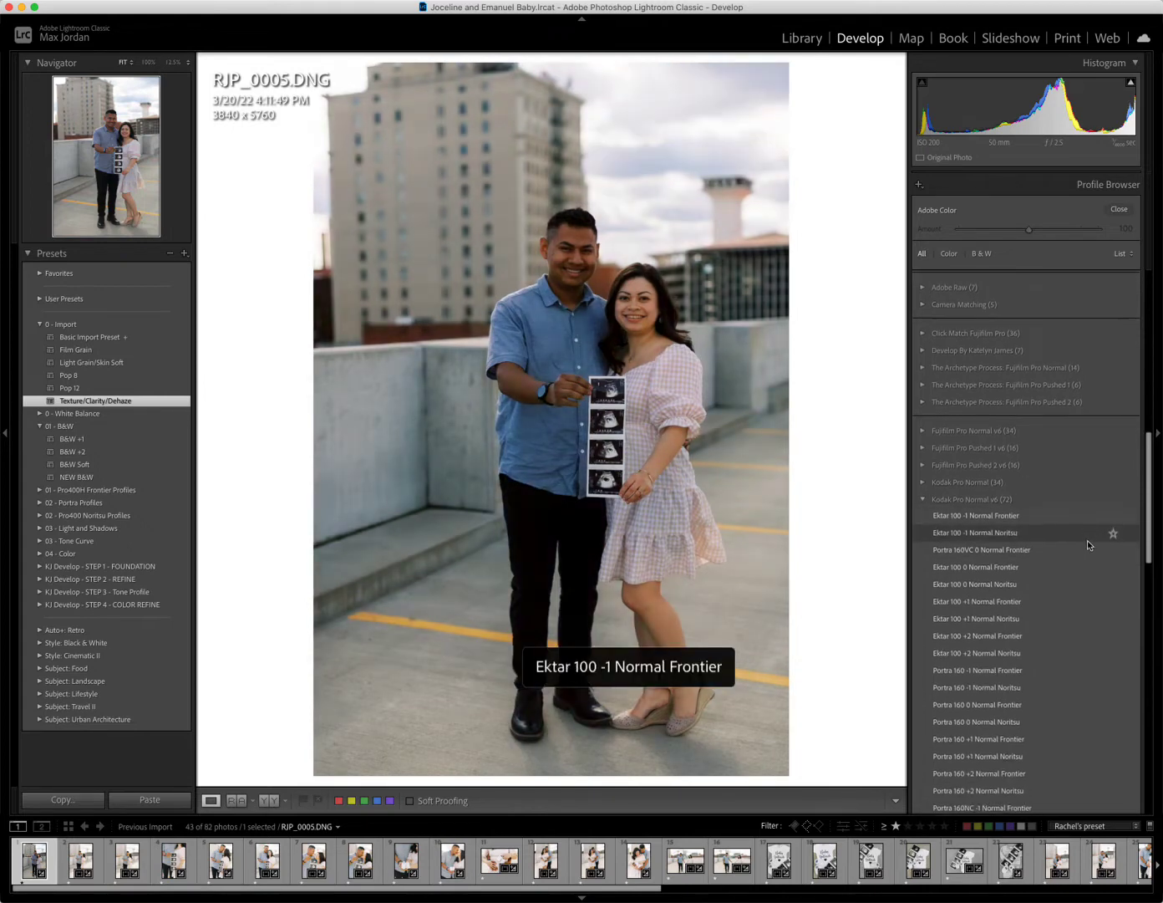
scroll(1089, 547, "down", 20)
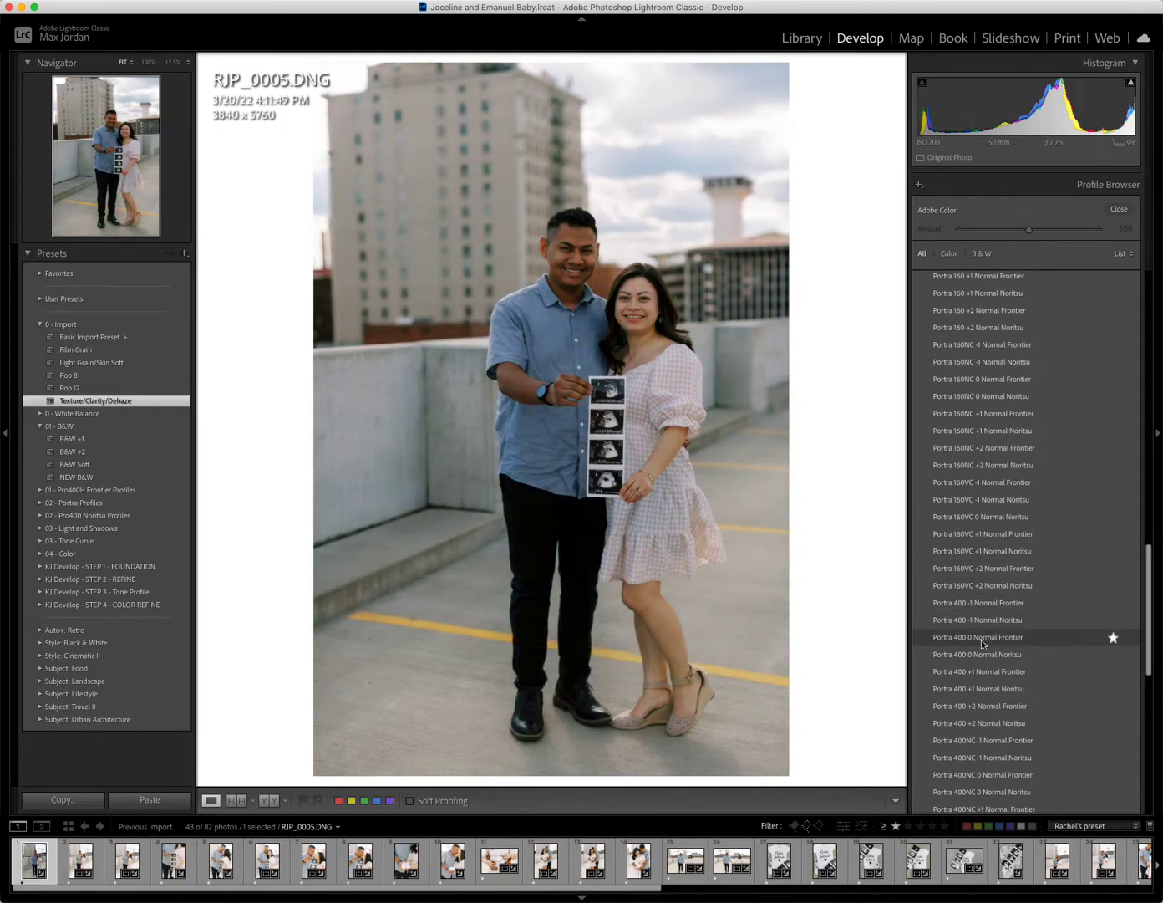
left_click(982, 638)
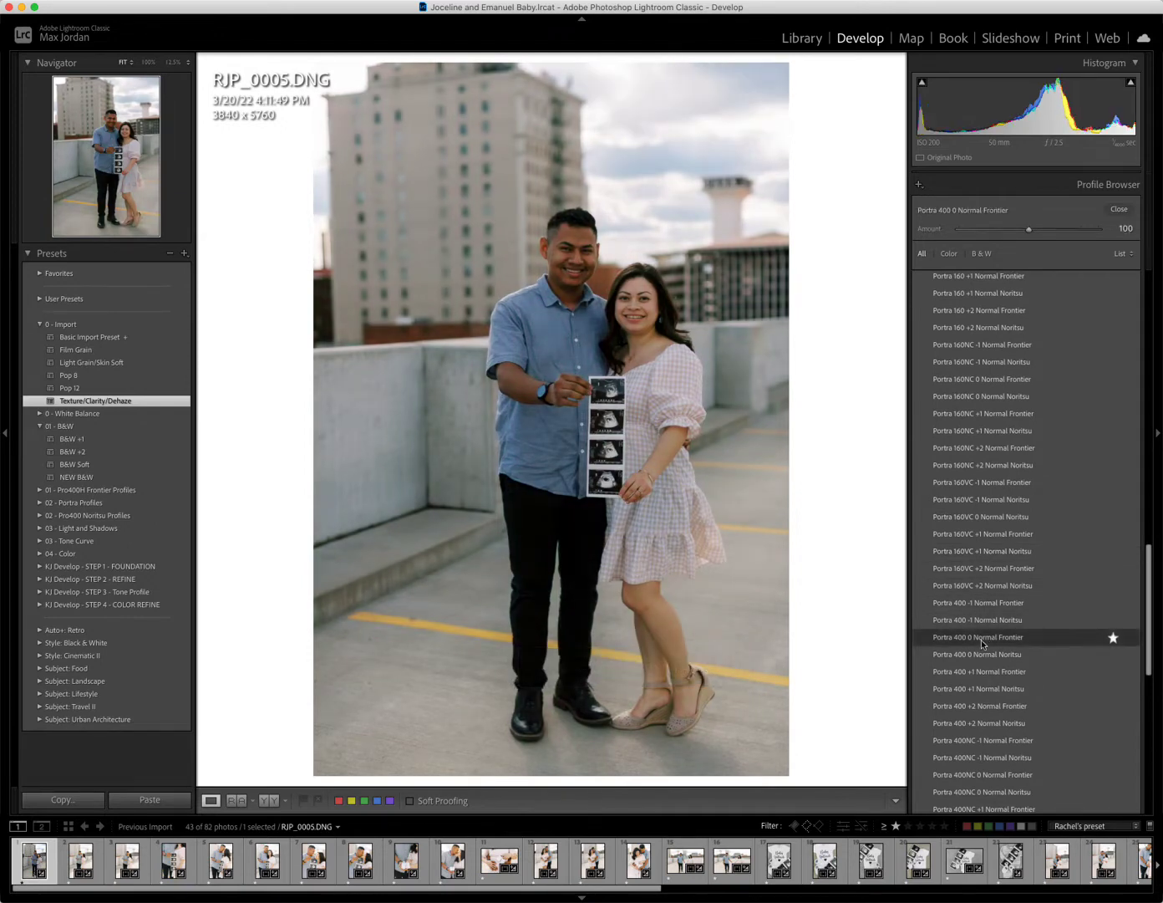
left_click(1125, 209)
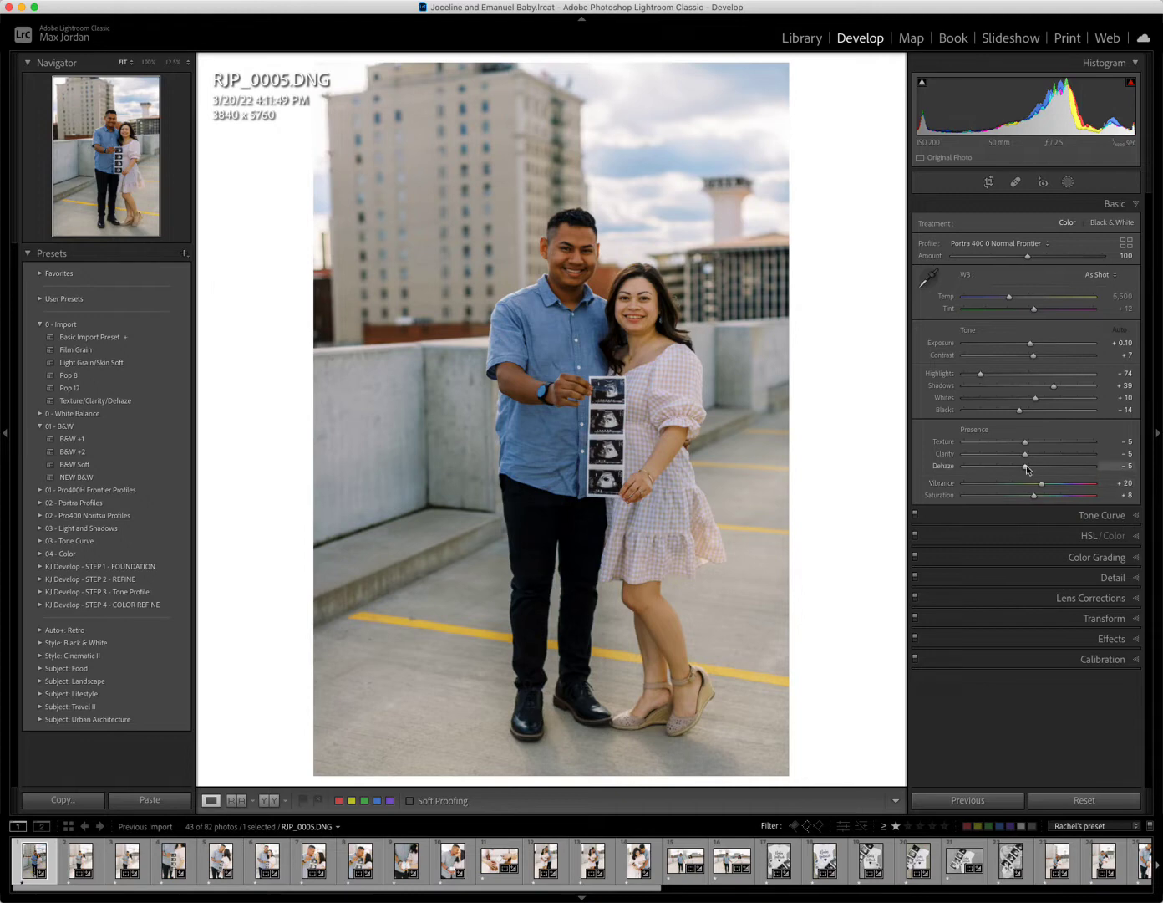
Set Vibrance to +10 and reset Saturation and Contrast to 0.
double_click(940, 494)
left_click(1124, 483)
type("10")
key("Return")
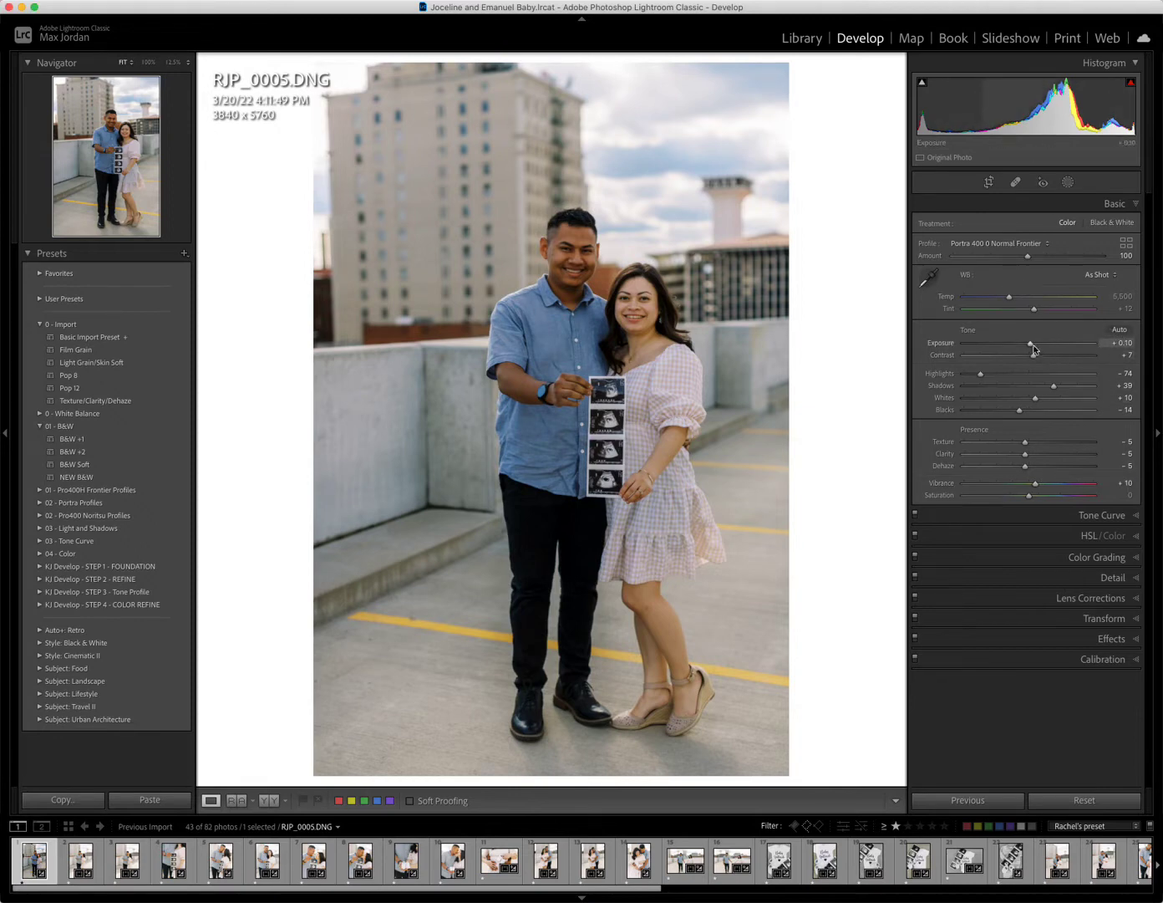
double_click(943, 356)
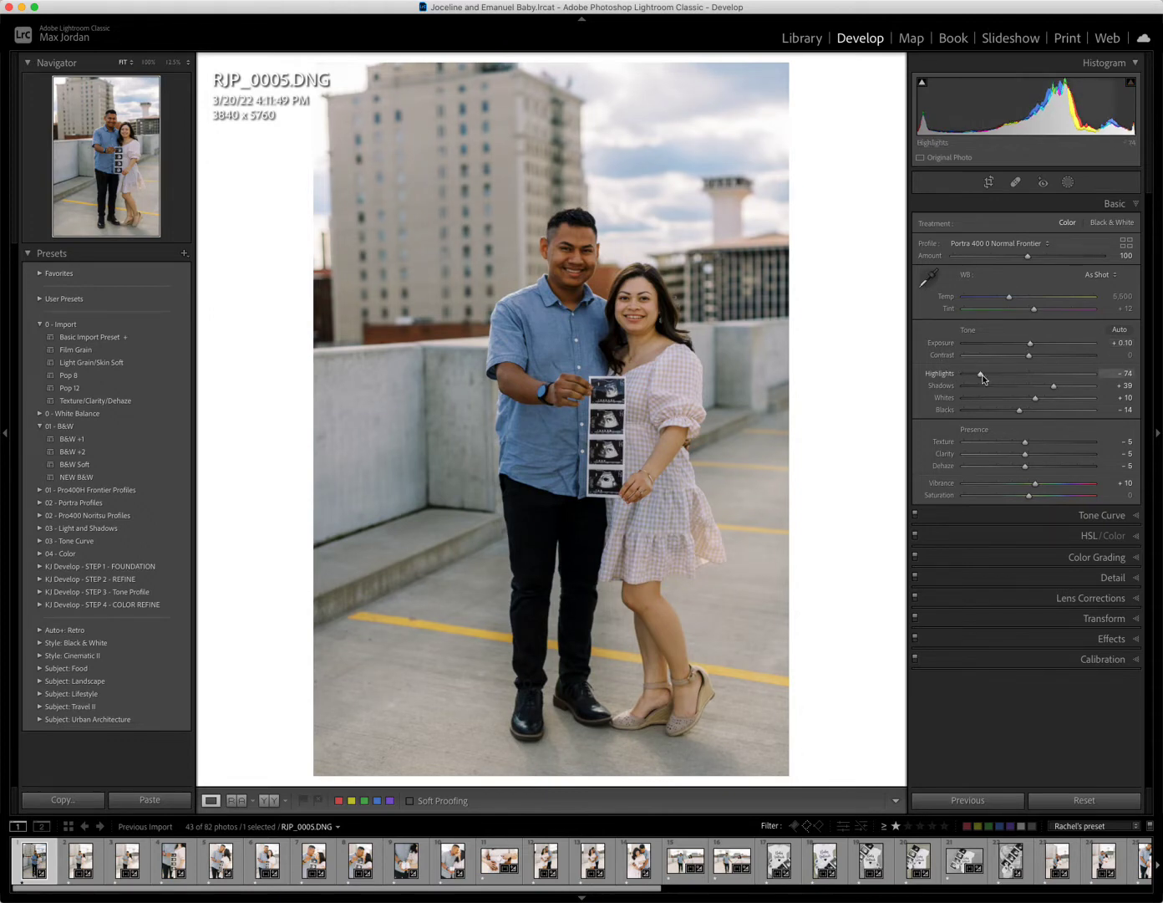
Ease Highlights to -12, raise Exposure to +0.80, and lower Shadows to +31.
left_click_drag(1007, 374, 1023, 374)
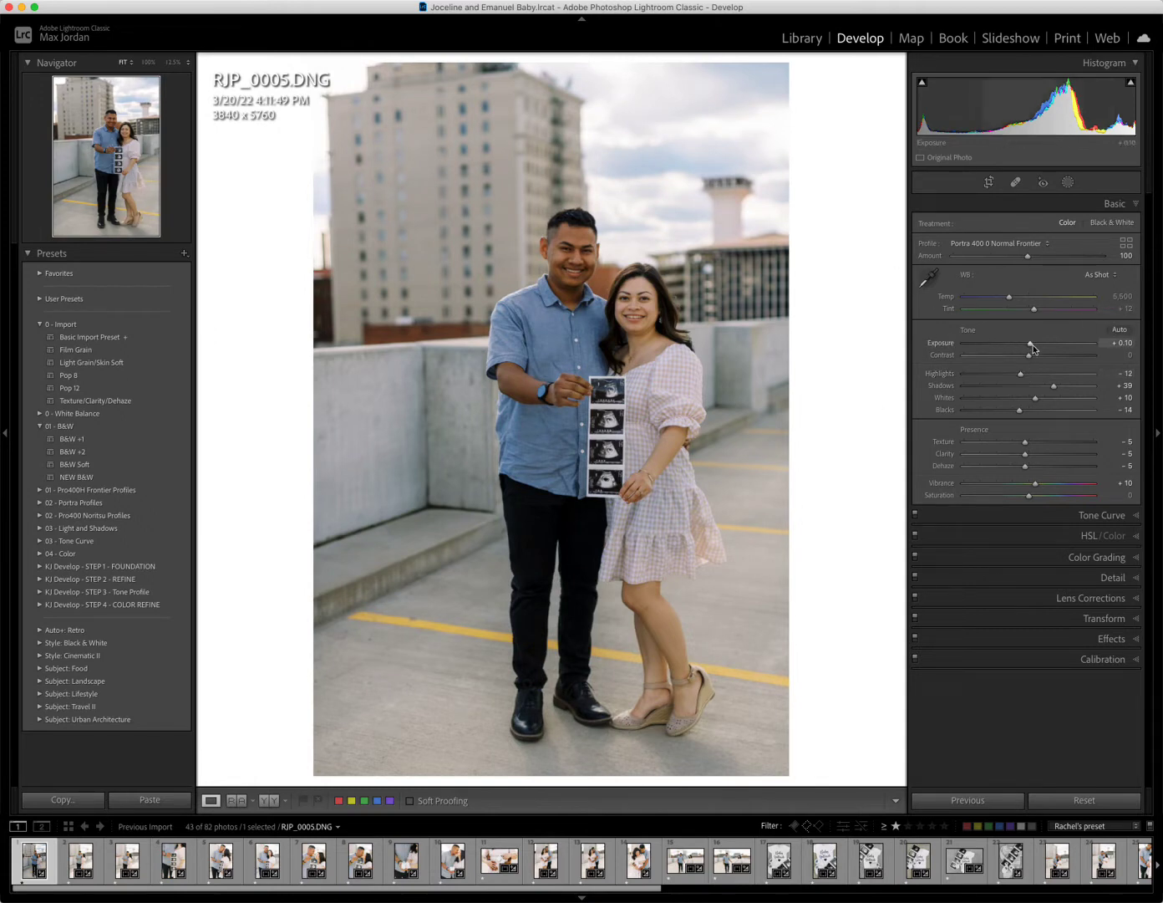
left_click(940, 343)
key("equal")
key("equal")
key("equal")
key("equal")
key("equal")
key("equal")
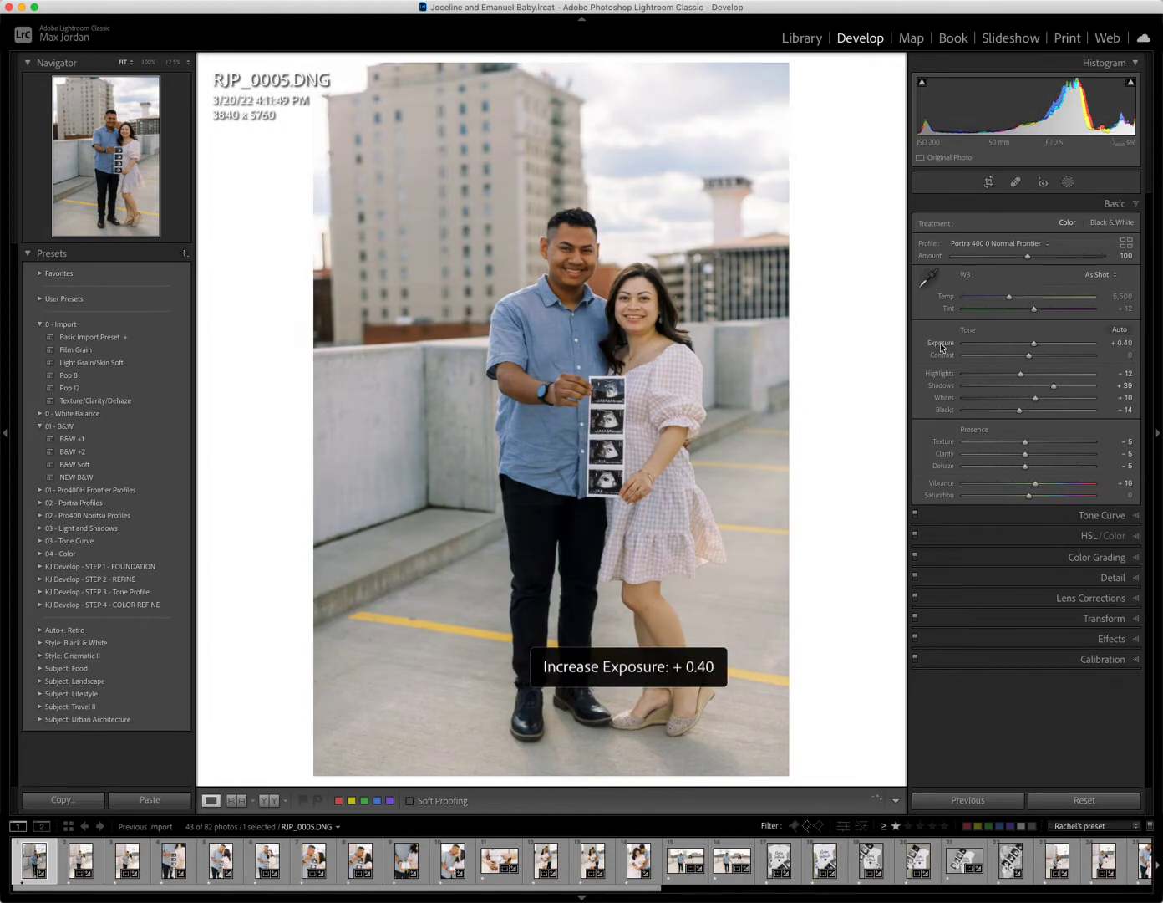
key("equal")
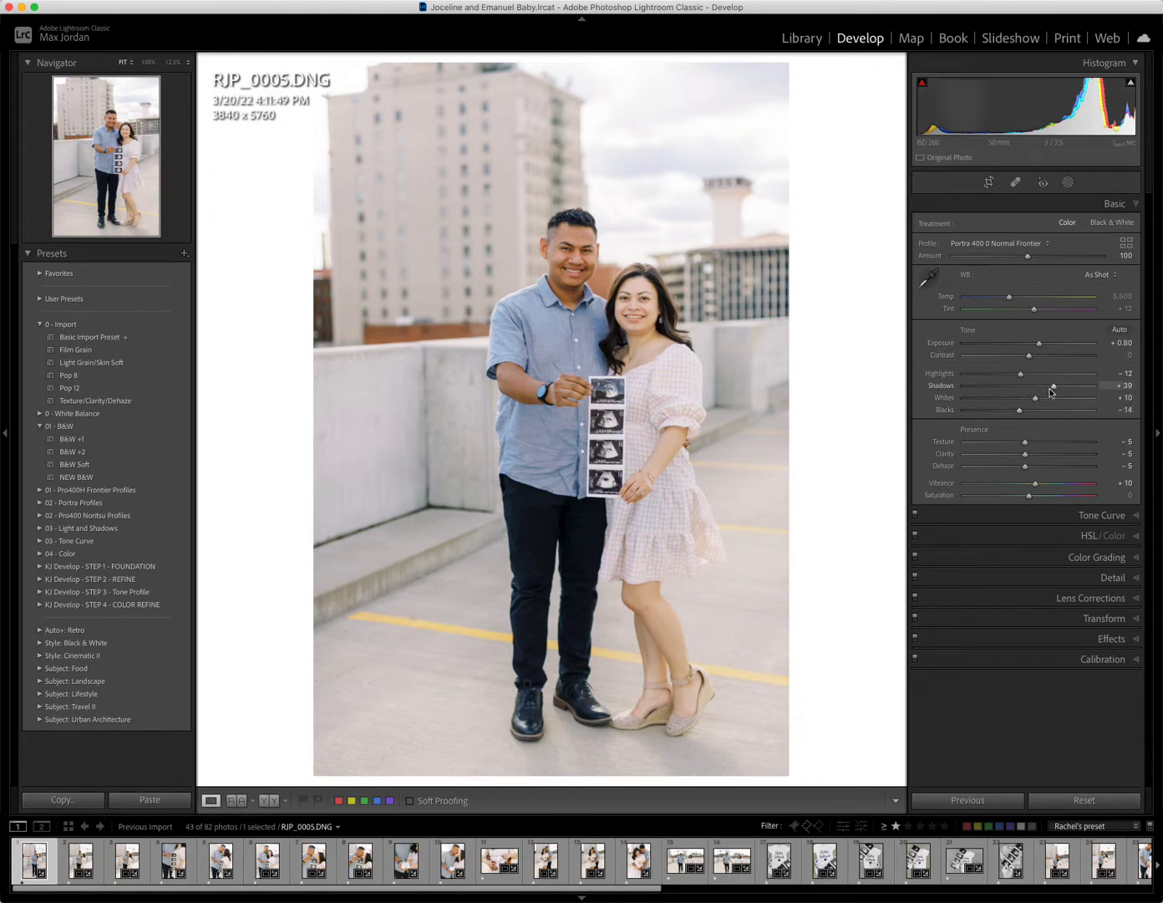
left_click_drag(1054, 386, 1050, 391)
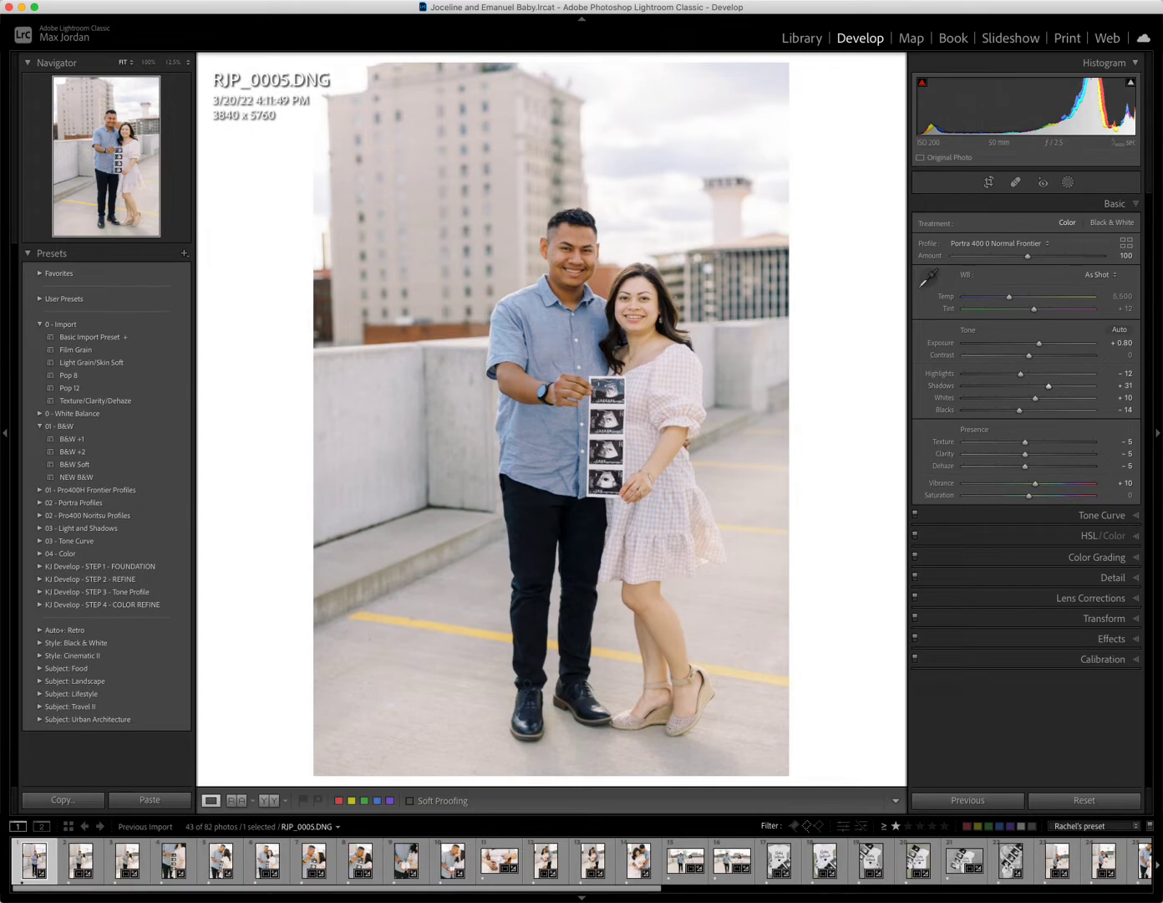
Tighten the crop from the top-left corner, shift the photo down, and apply the 3268 x 4903 crop.
key("r")
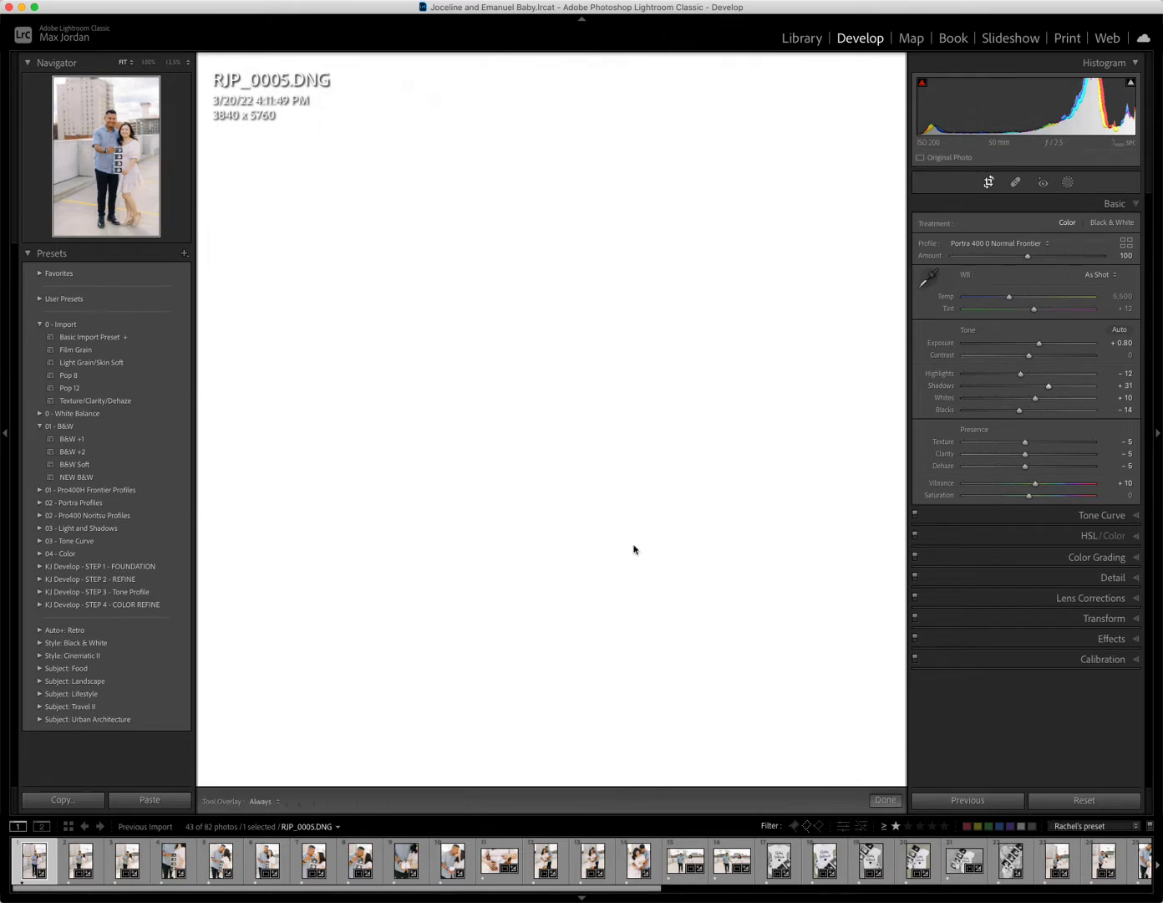
left_click_drag(316, 62, 350, 68)
left_click_drag(607, 478, 596, 492)
left_click_drag(837, 621, 827, 622)
key("Return")
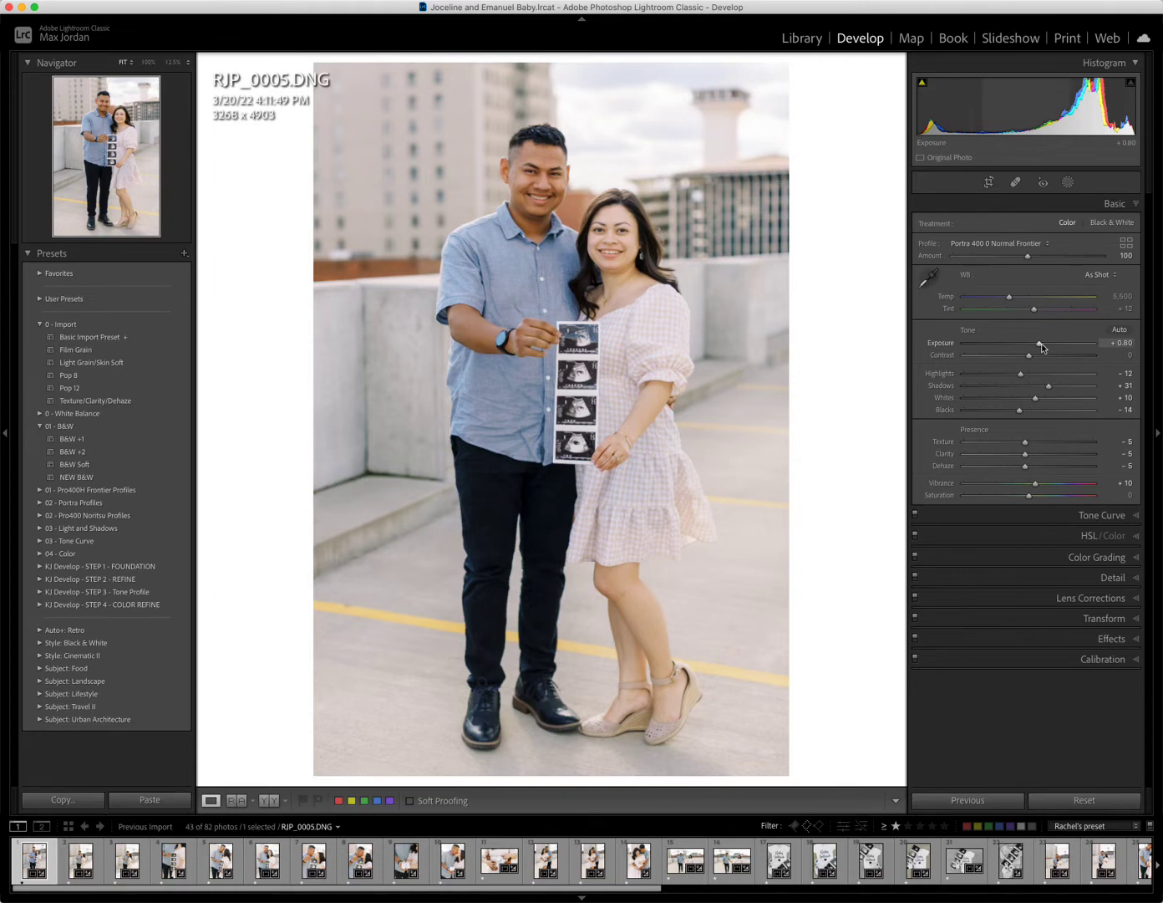
Enter an Exposure of +1.25 and reset Shadows to 0 on RJP_0005.
left_click(1125, 344)
type("1.25")
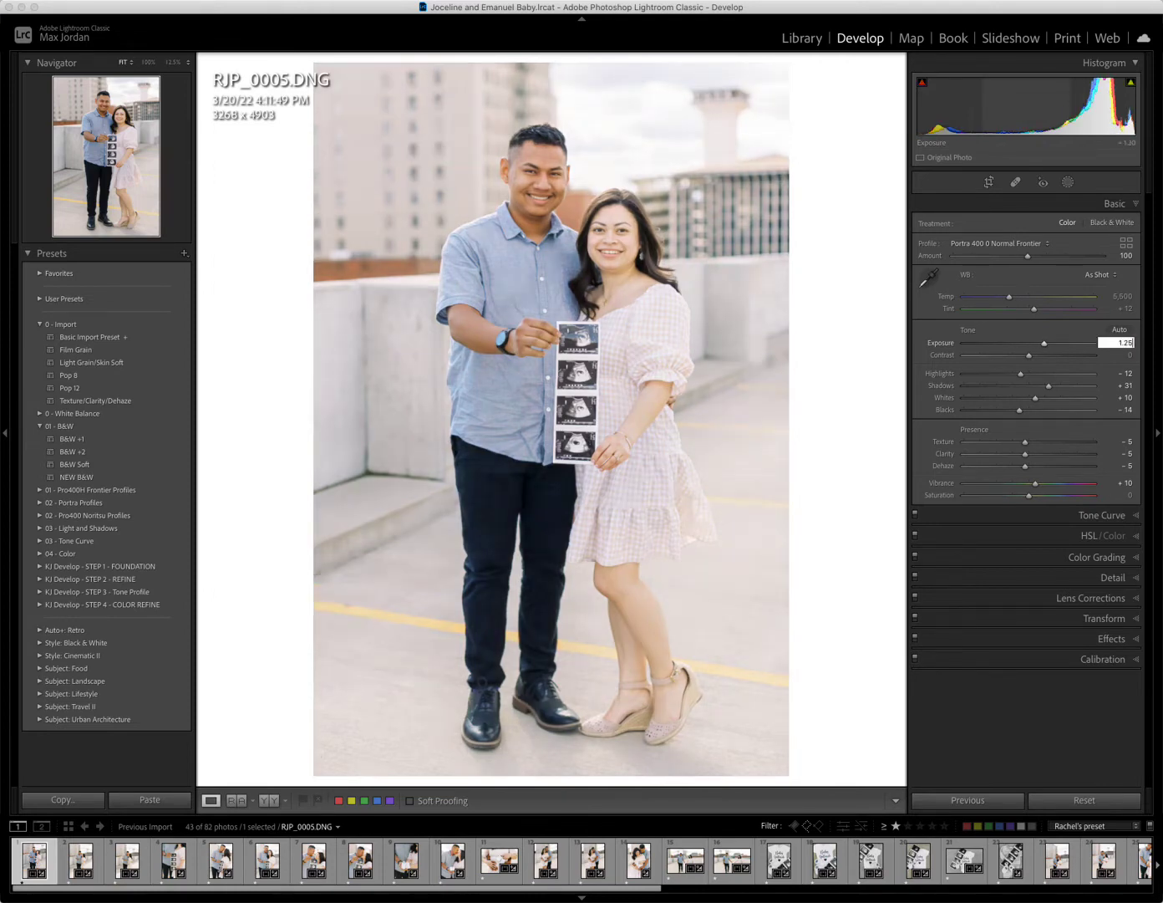
key("Return")
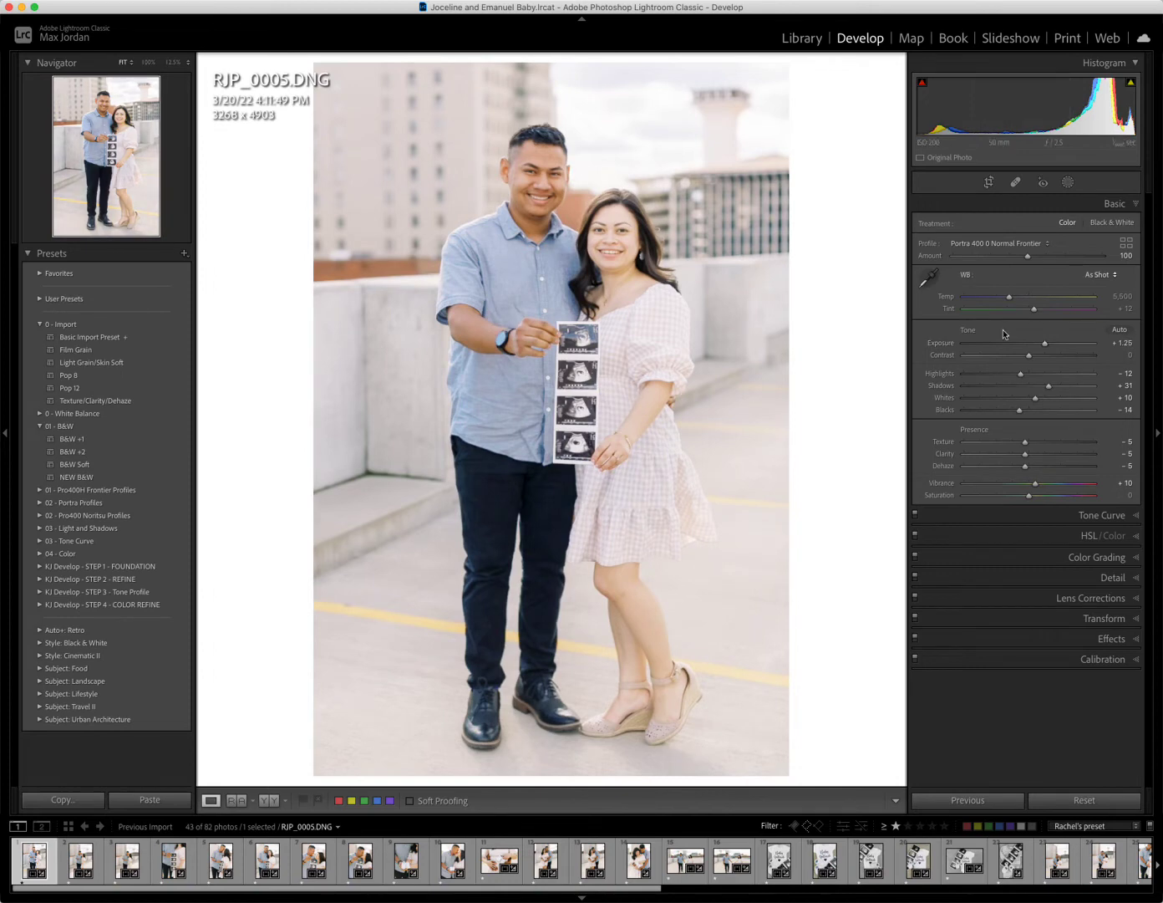
double_click(941, 387)
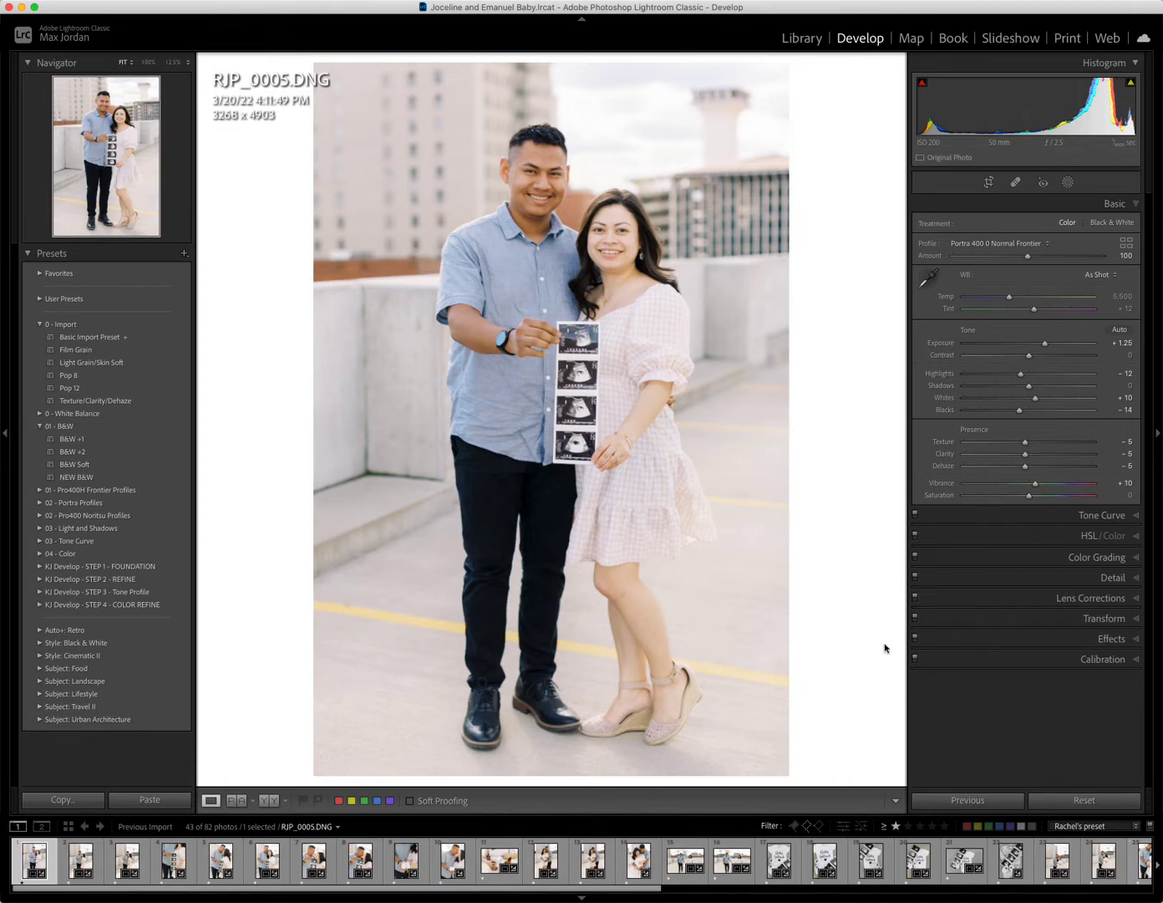
Reset RJP_0011 and apply the Basic Import and Texture/Clarity/Dehaze presets.
left_click(78, 868)
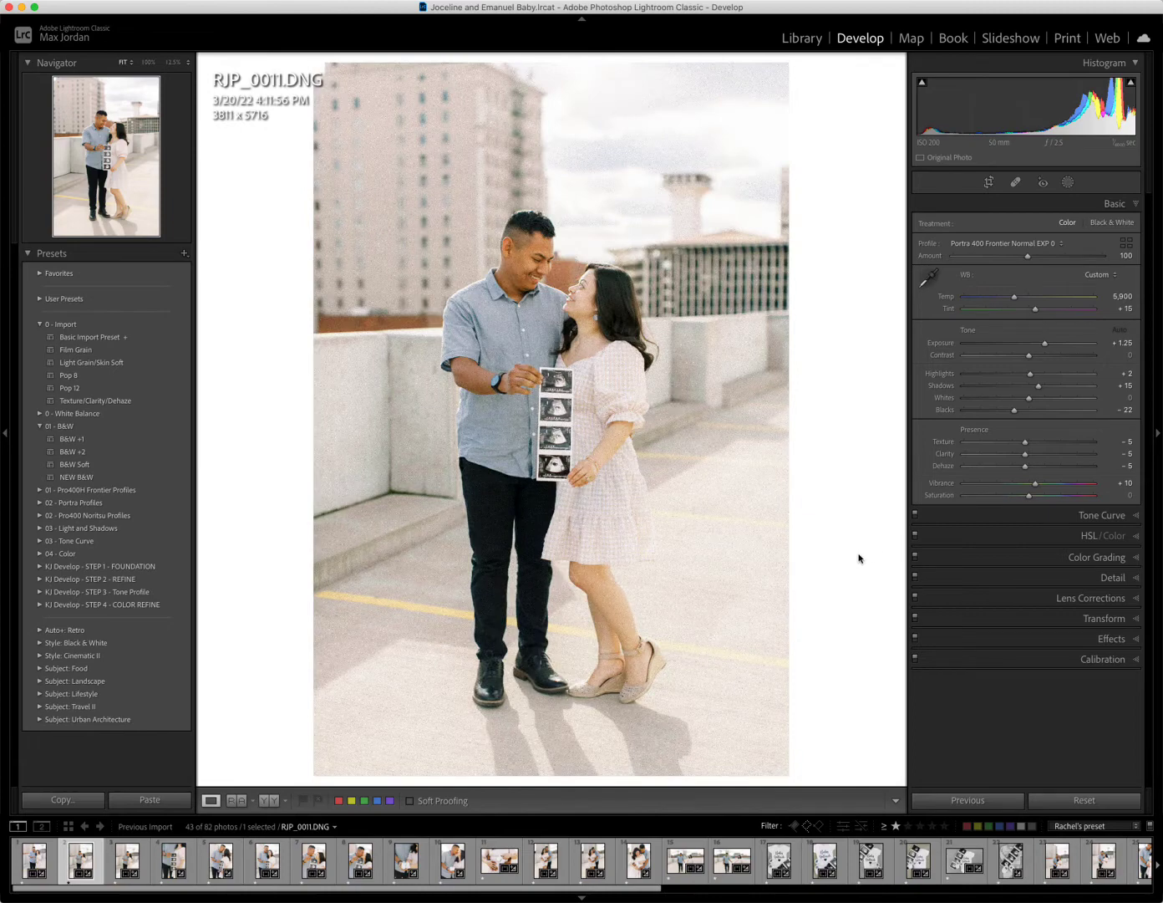
left_click(1119, 808)
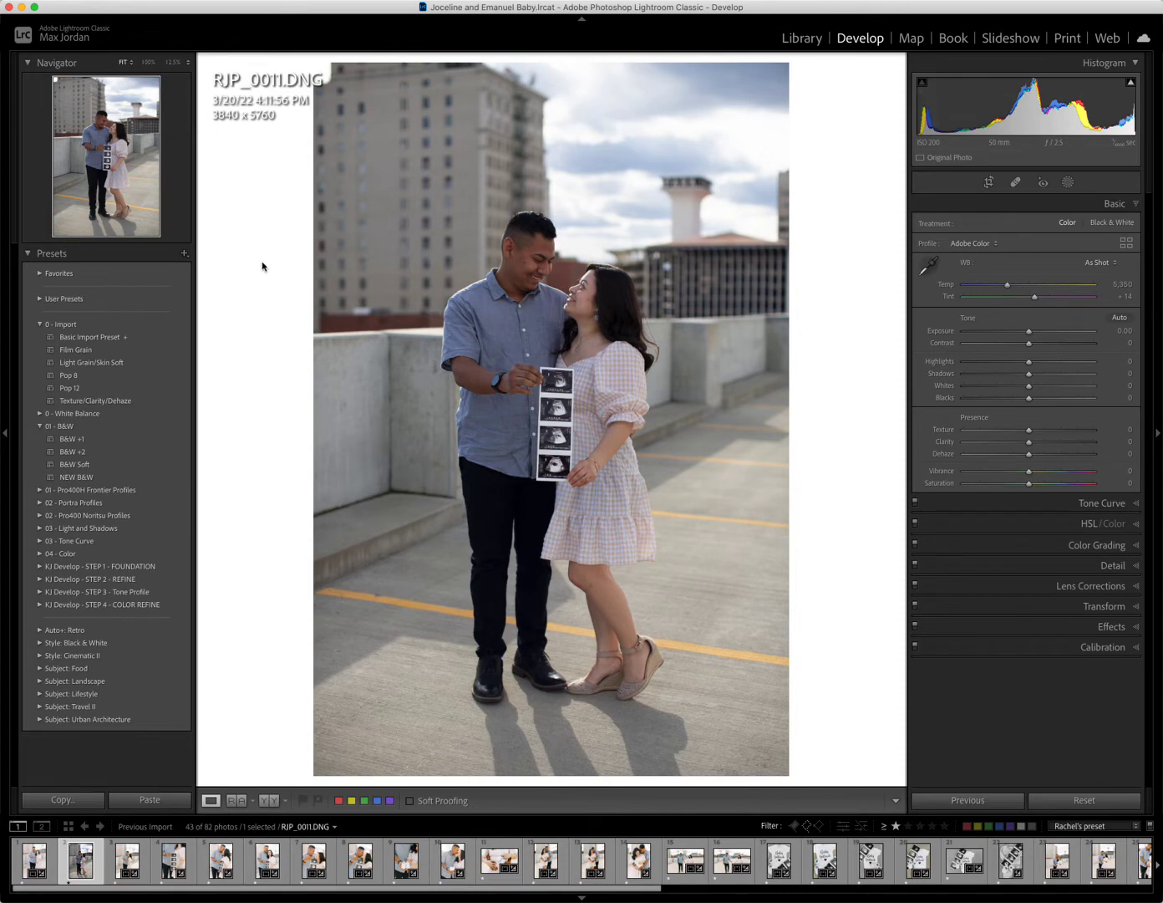
left_click(109, 336)
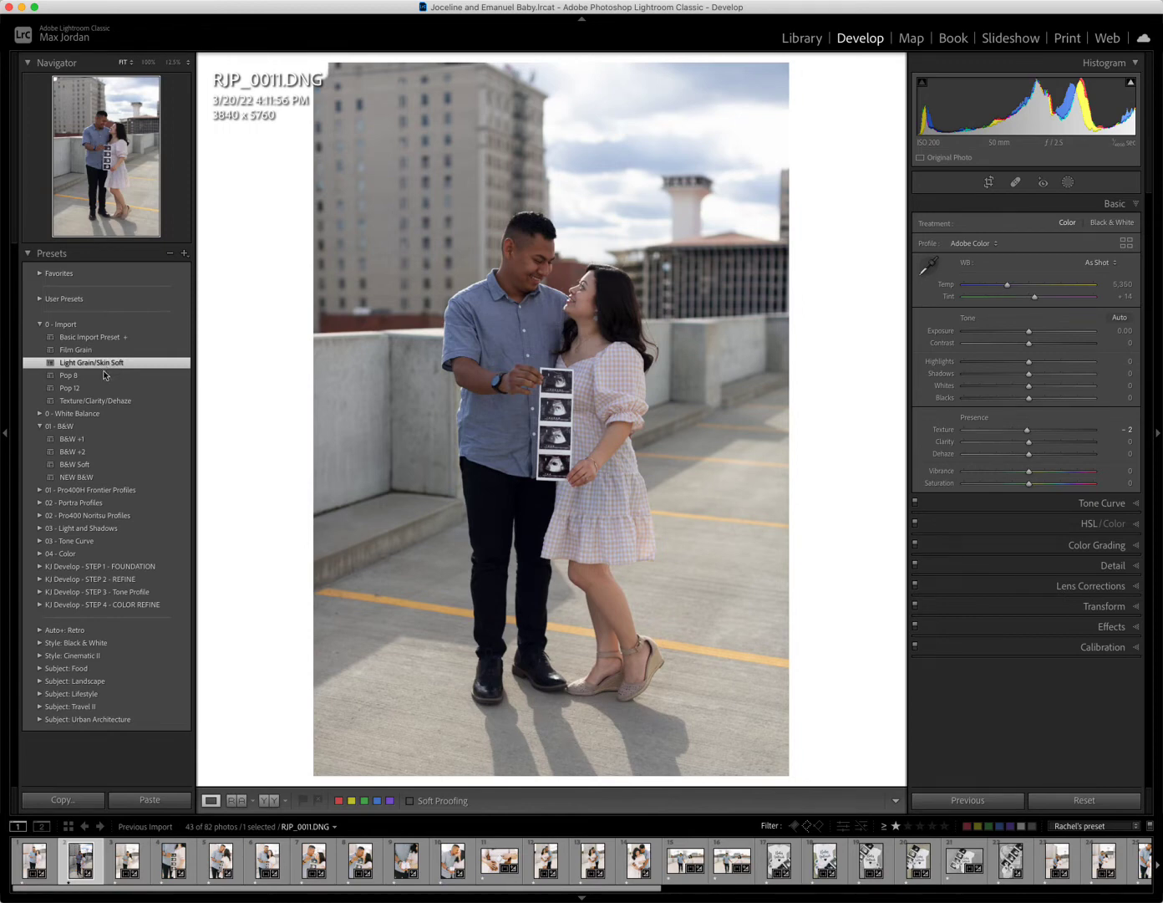
left_click(108, 400)
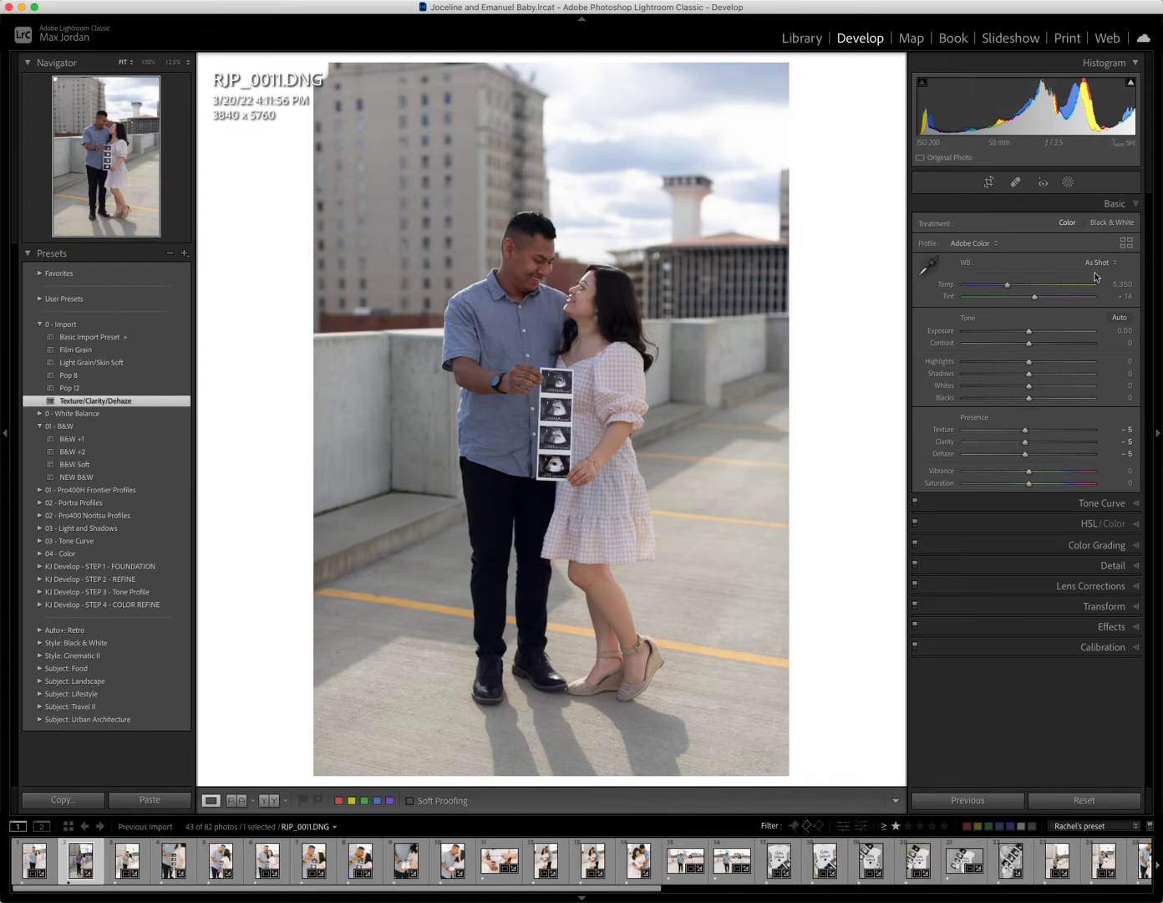
Apply the Fujifilm Pro Normal v6 profile Pro400H 0 Normal Frontier at 100 amount.
left_click(1128, 242)
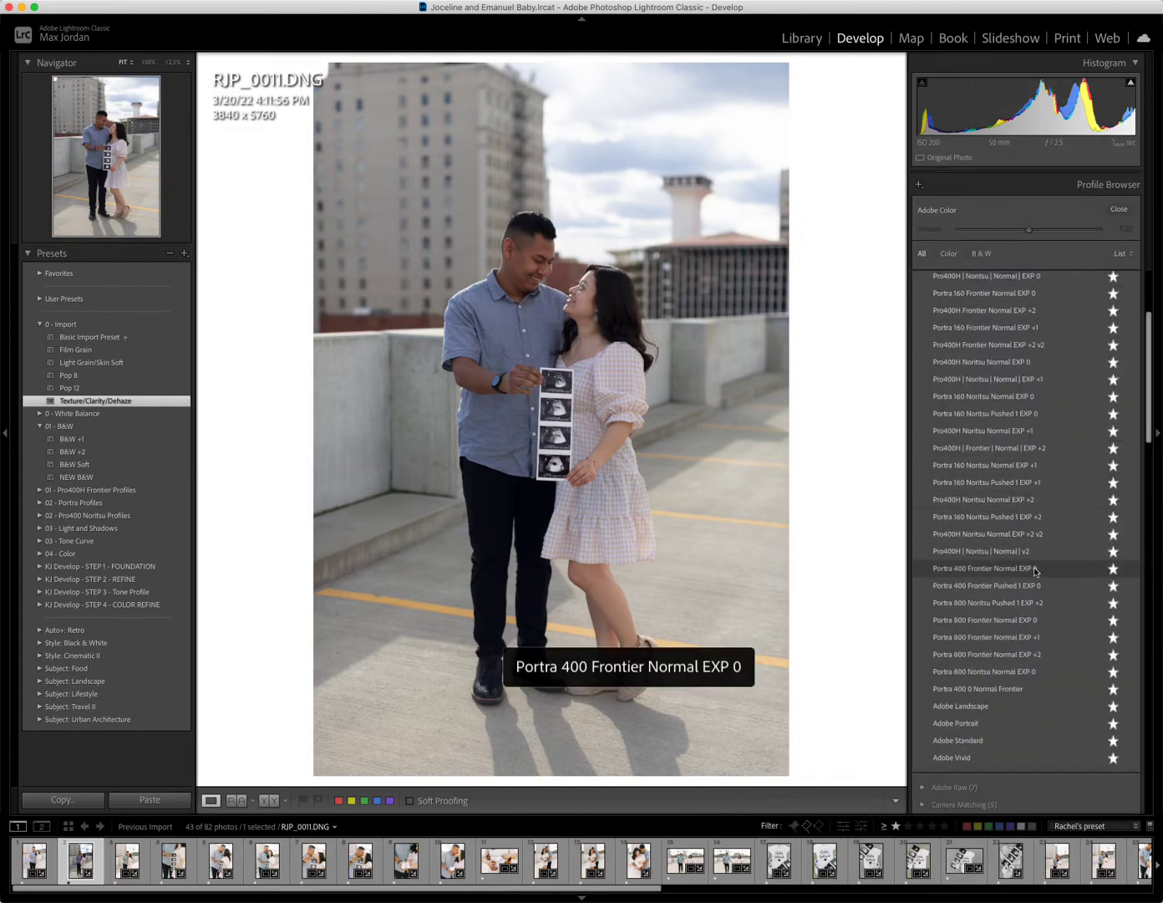
scroll(1033, 570, "down", 12)
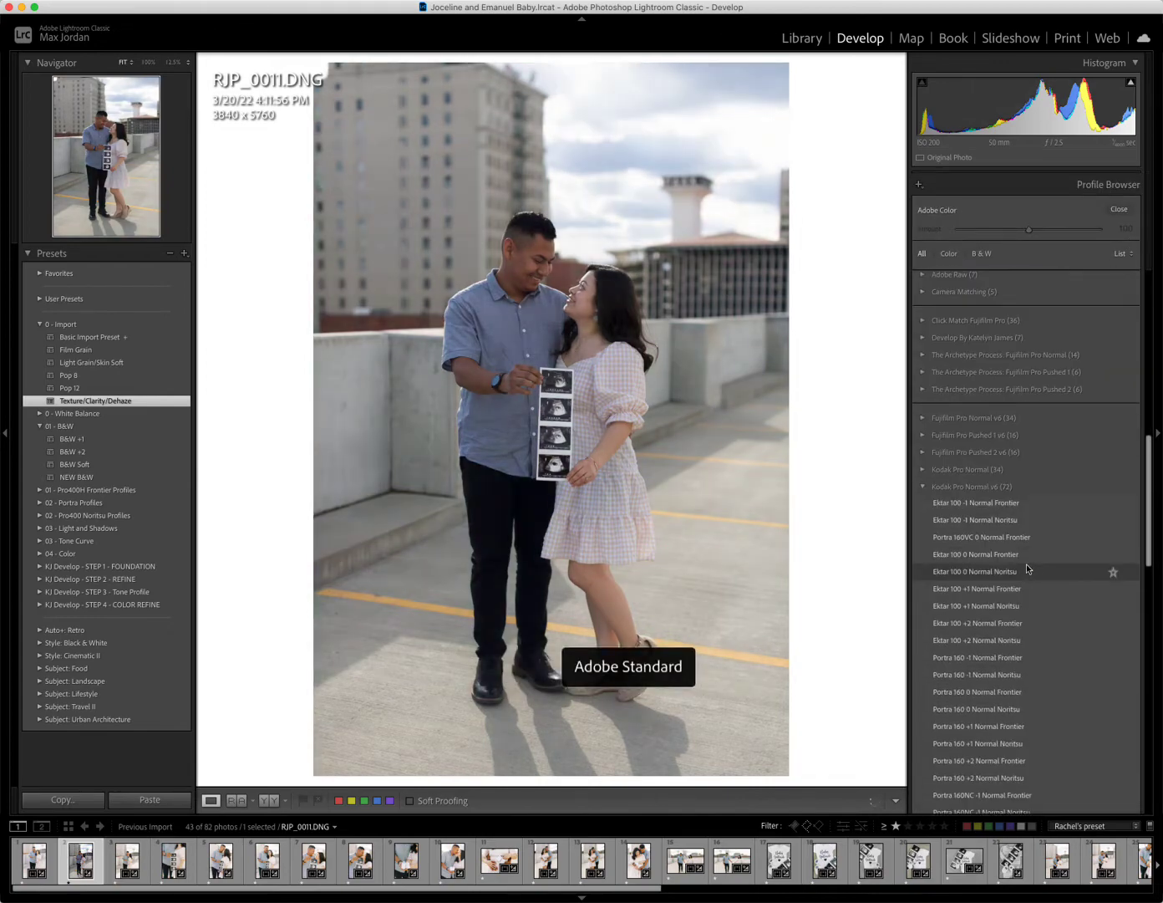
left_click(923, 486)
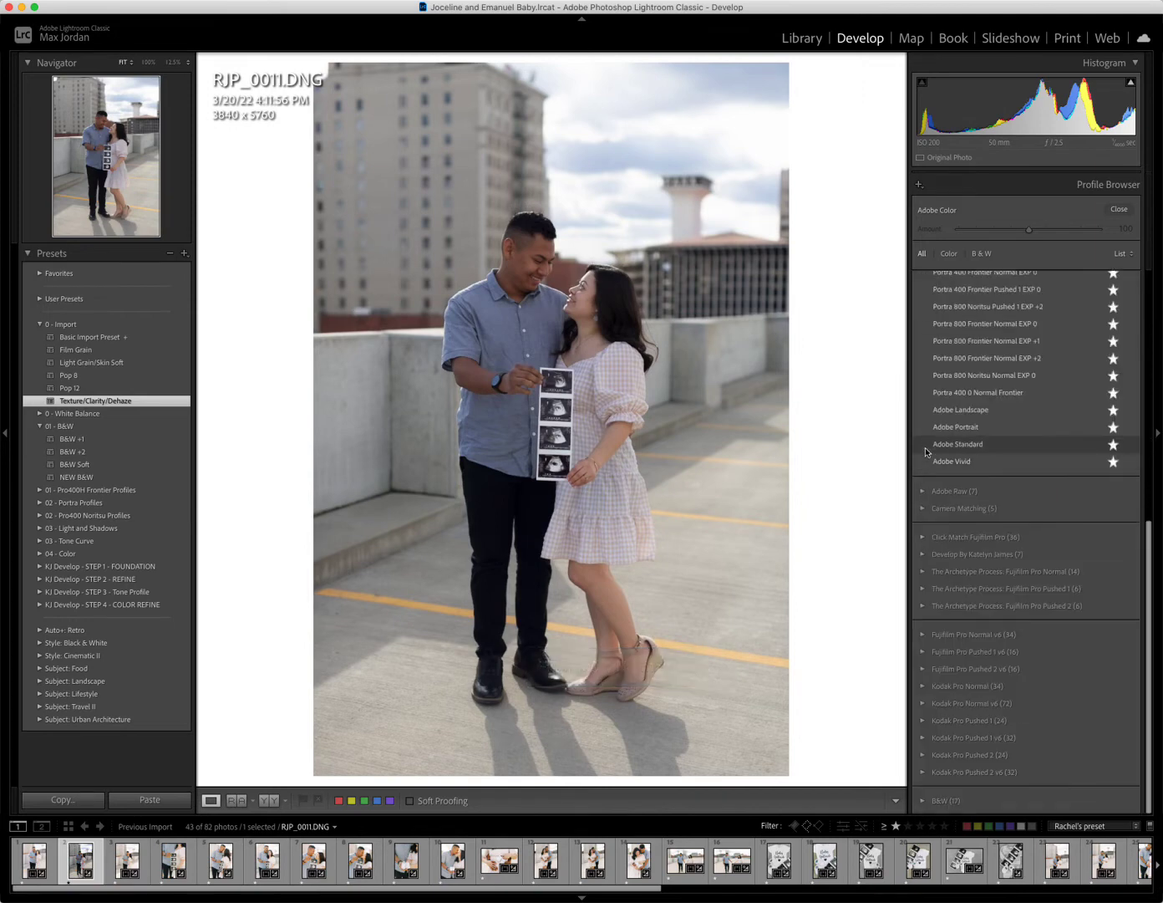
left_click(923, 636)
scroll(1061, 629, "down", 10)
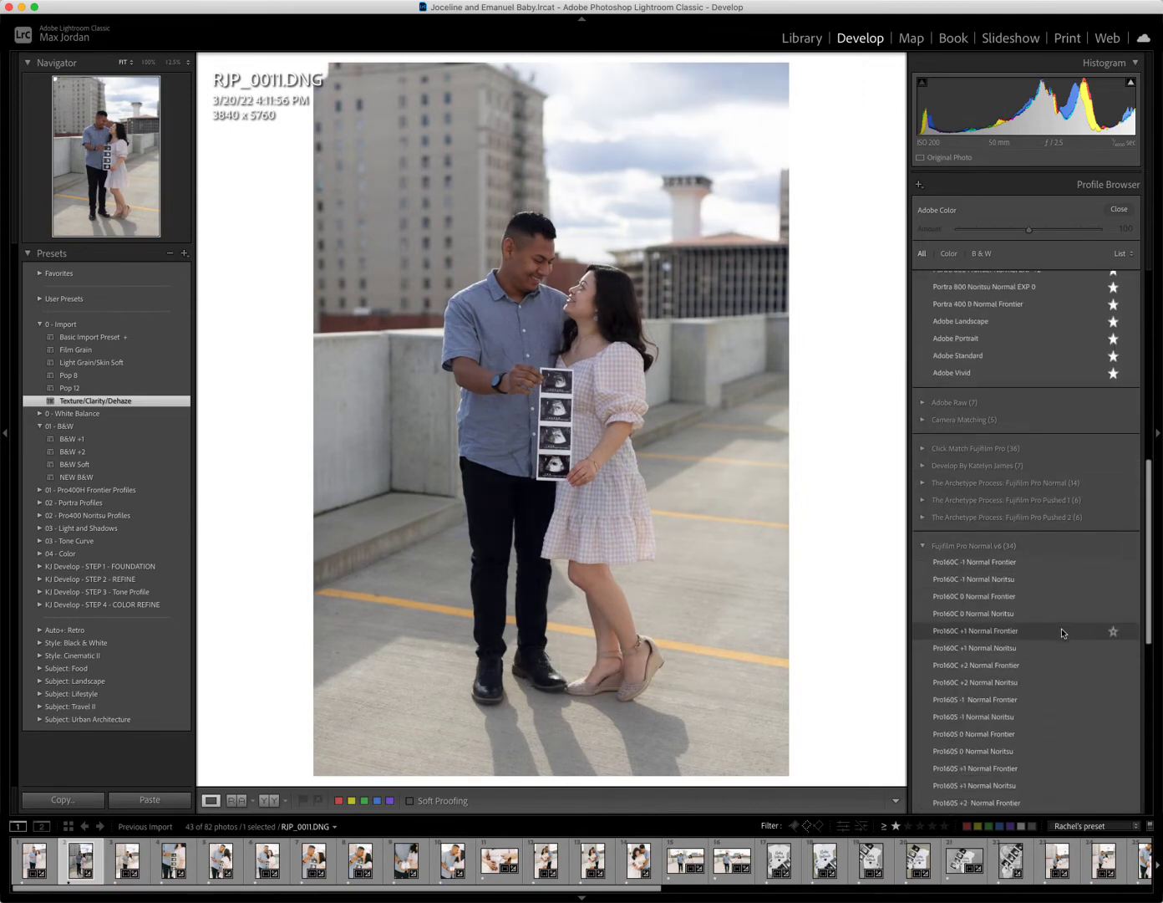
scroll(1065, 633, "down", 1)
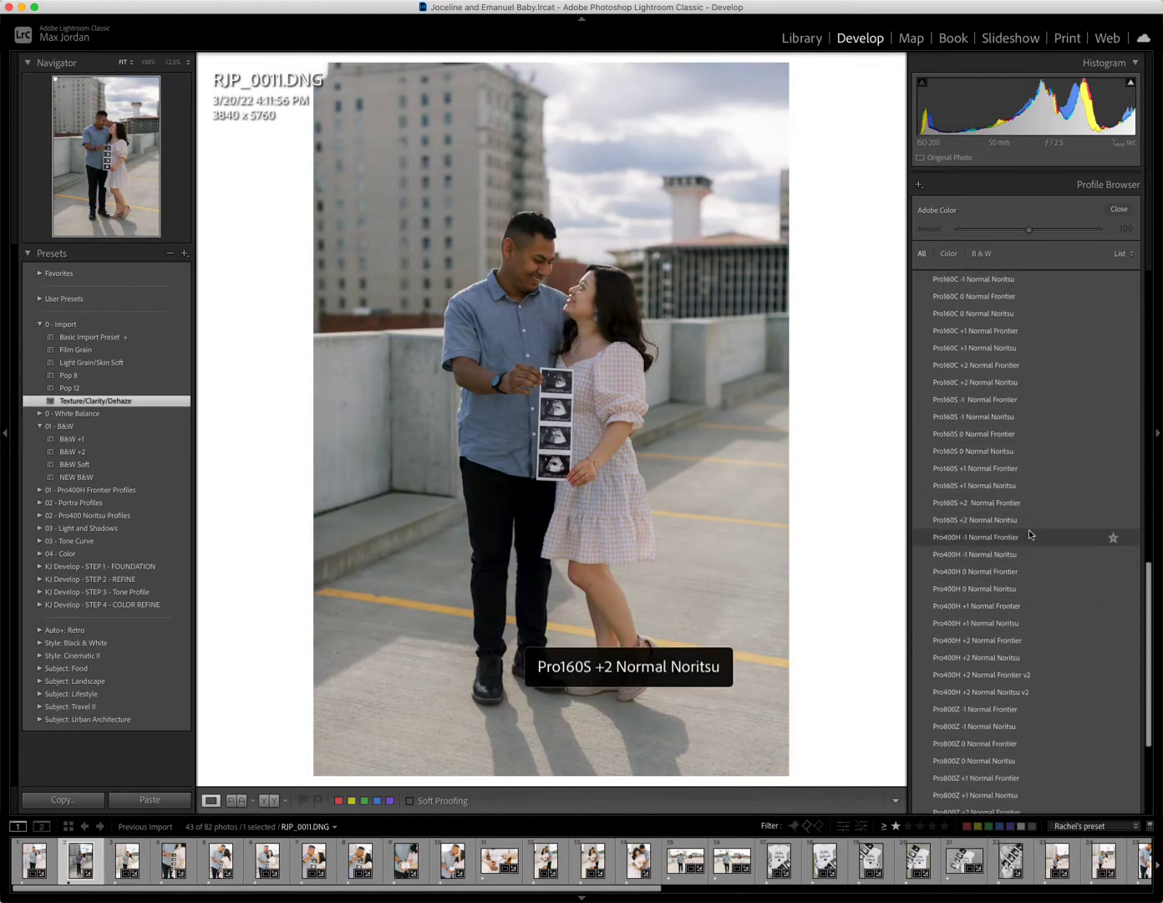
left_click(1031, 574)
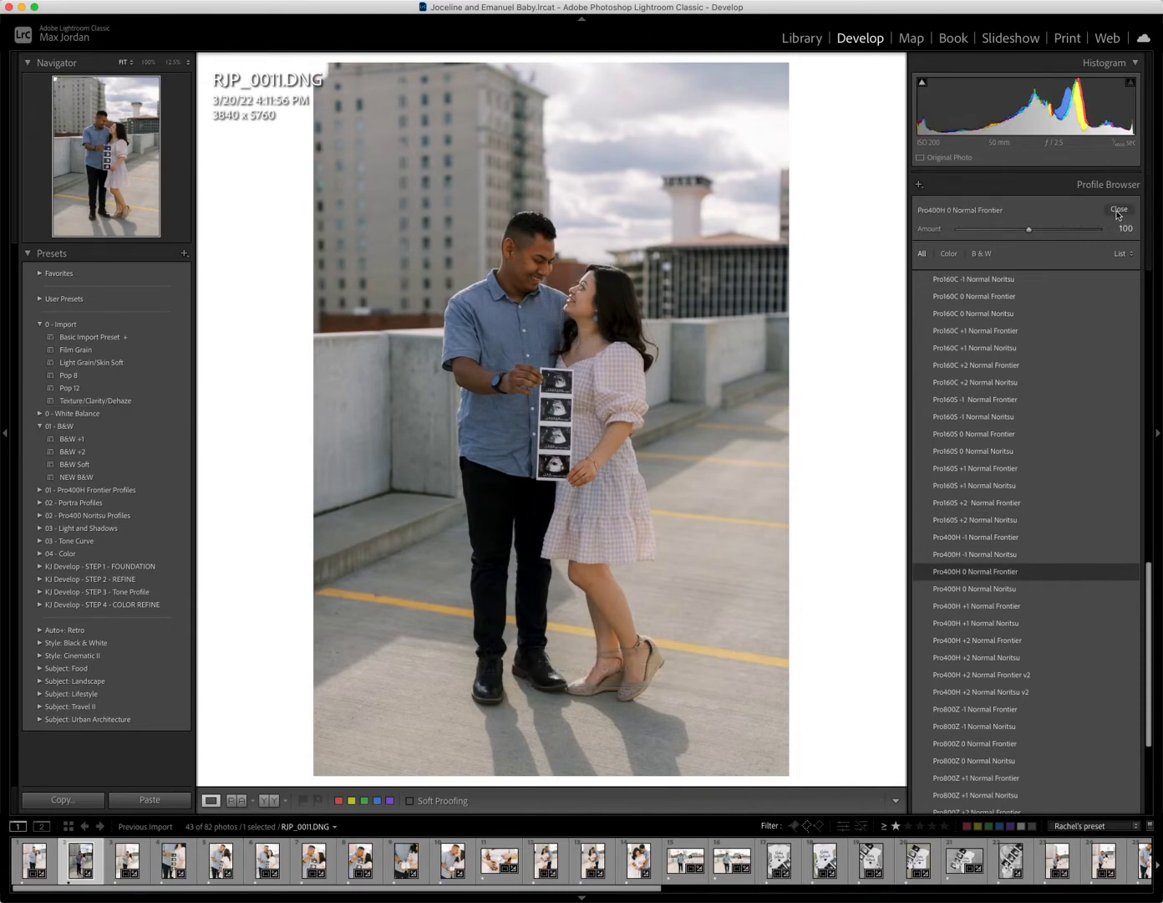
left_click(1118, 211)
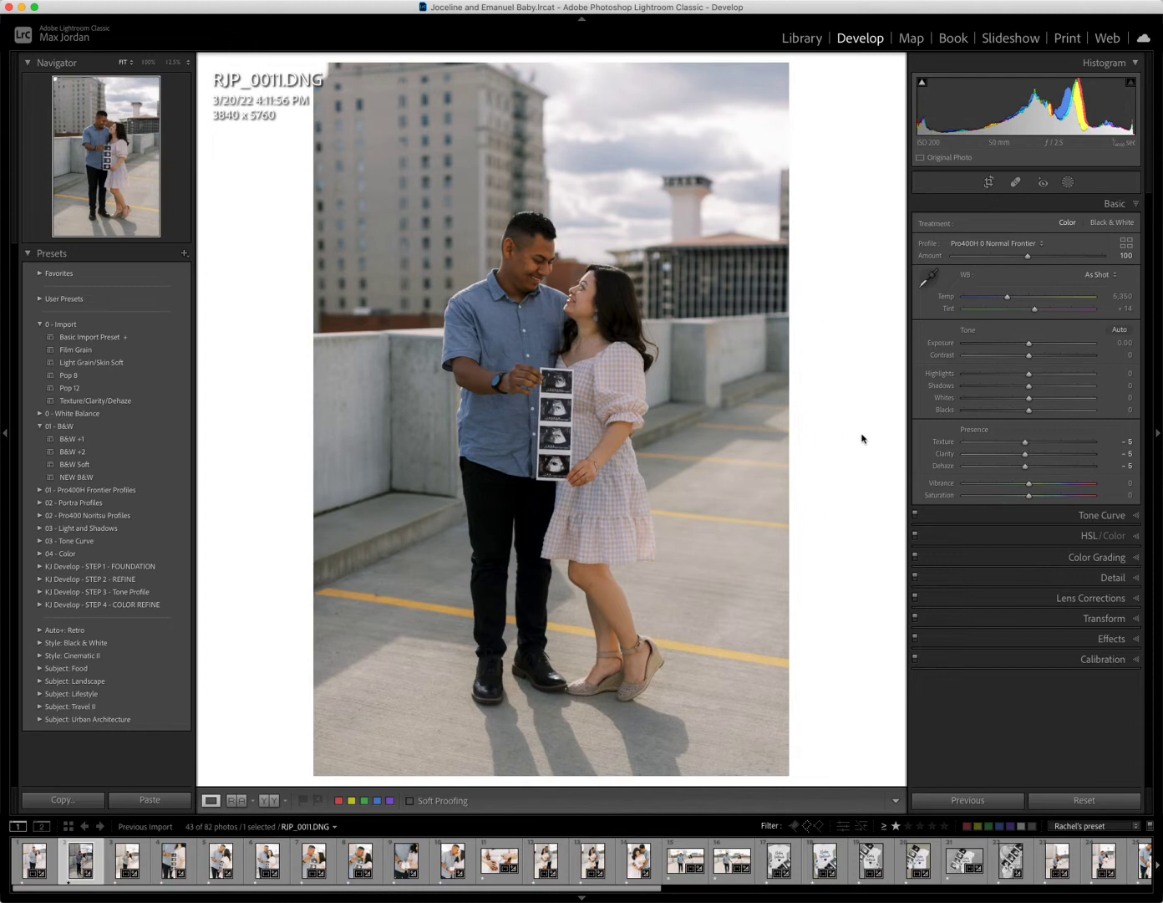
Apply Auto tone, reset Vibrance, Saturation, Contrast and Shadows to 0, and ease Highlights to -10.
left_click(1120, 329)
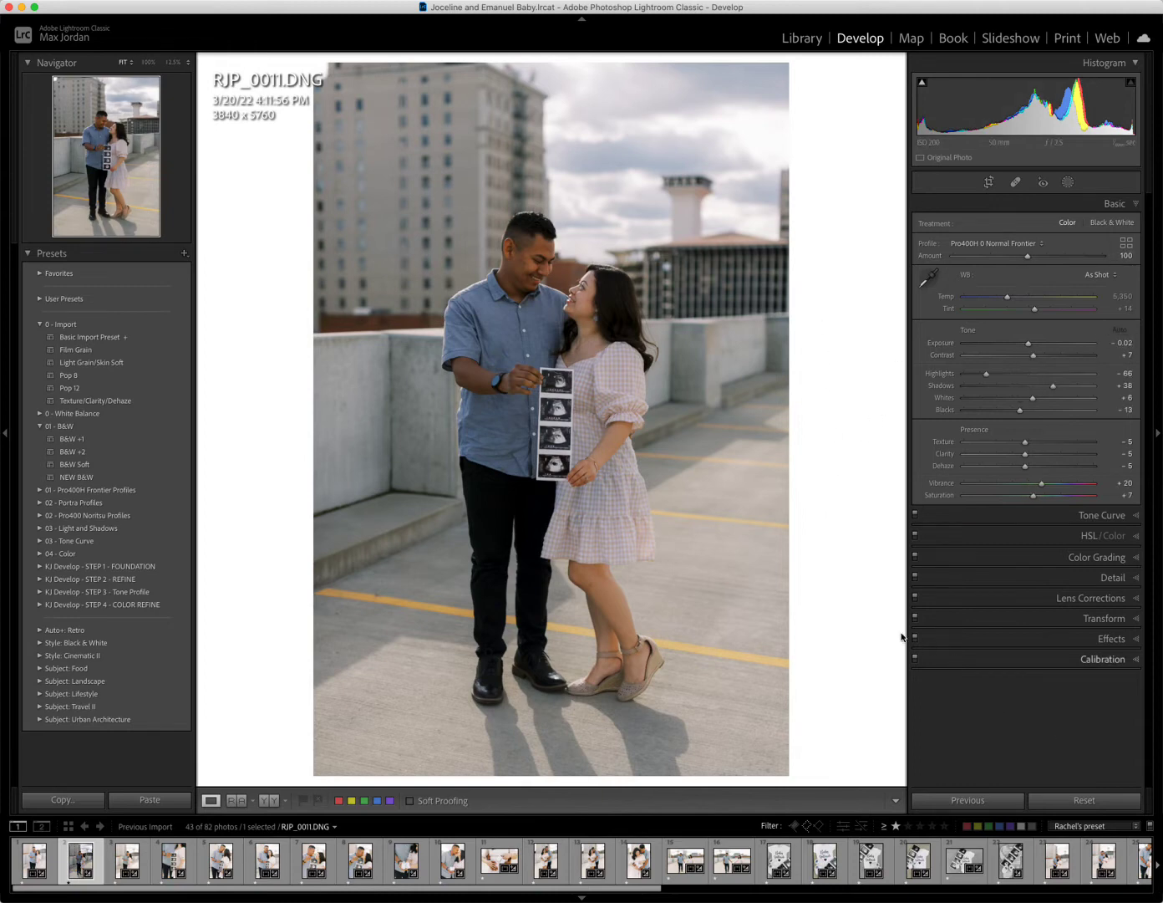
double_click(943, 483)
double_click(948, 496)
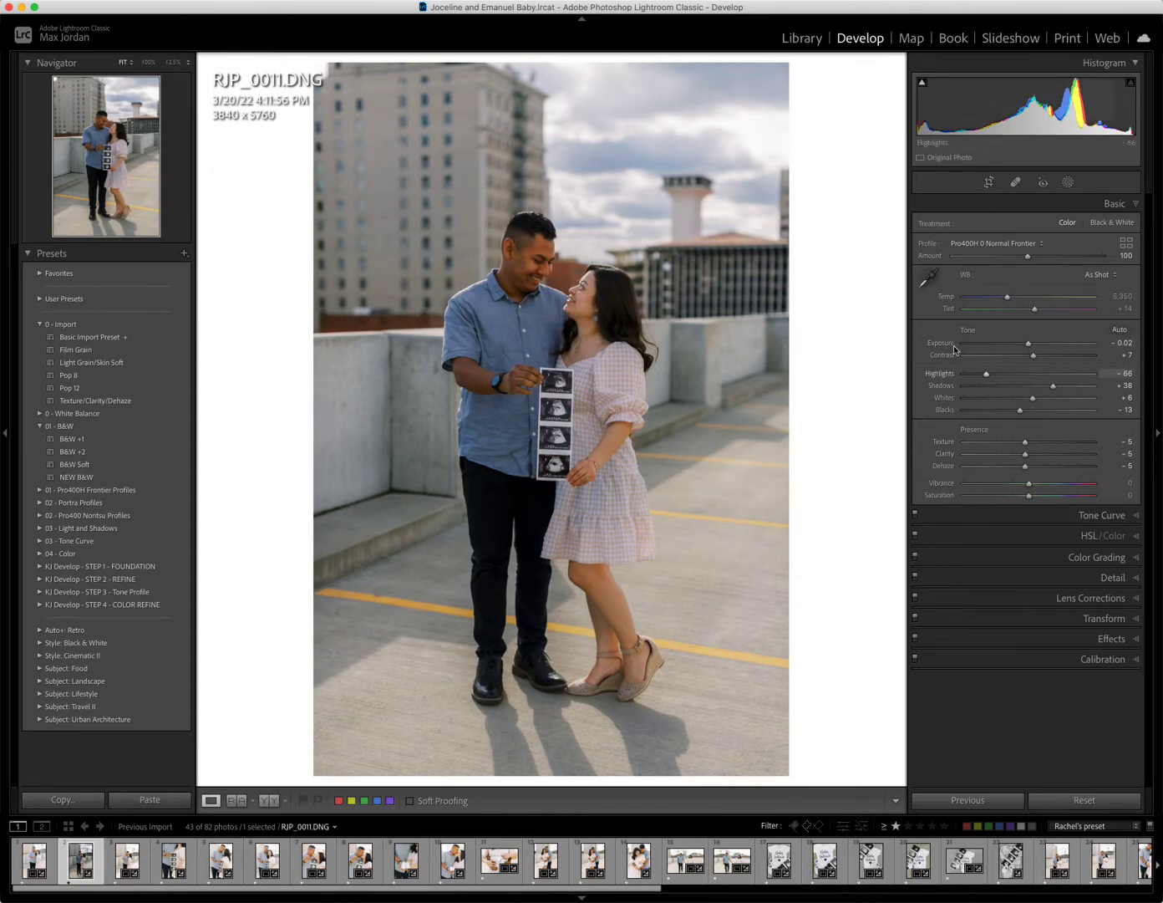
double_click(941, 355)
left_click_drag(1006, 373, 1031, 398)
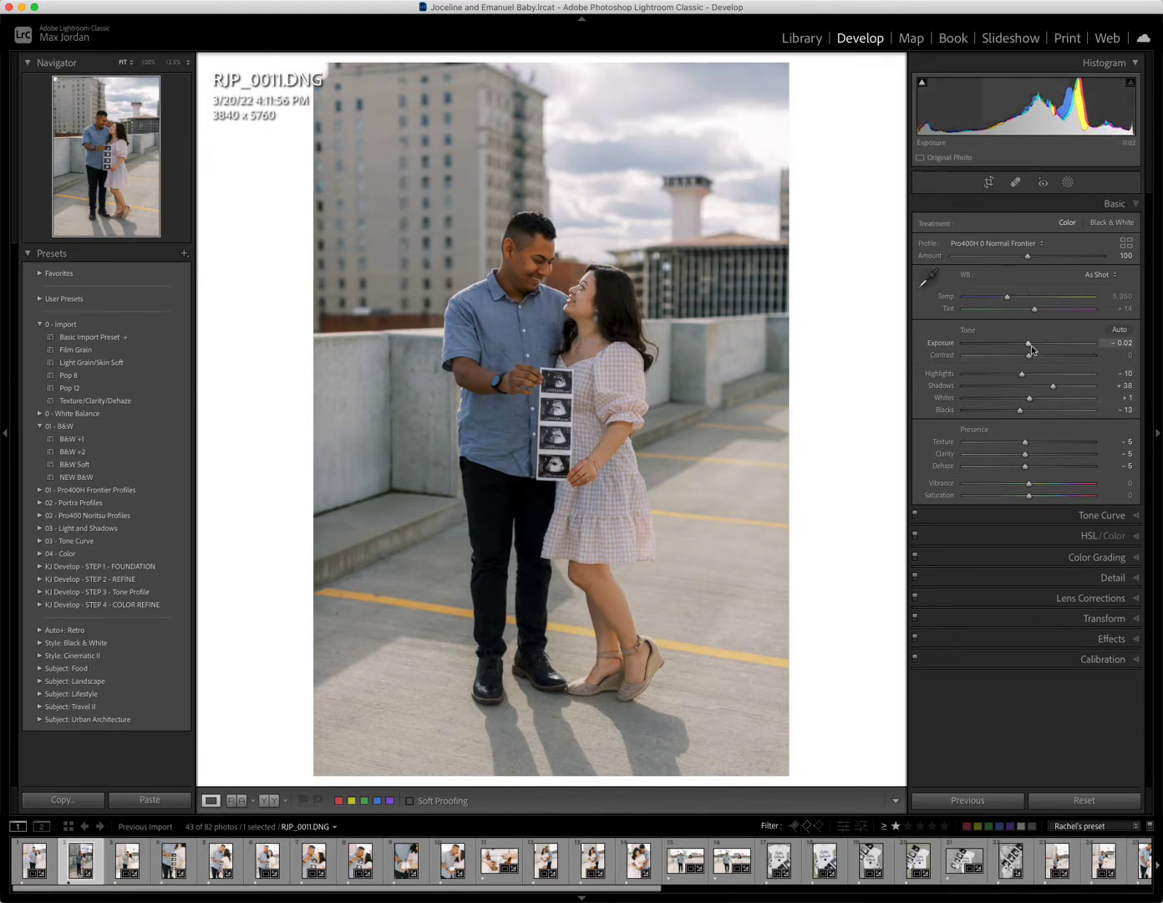
double_click(949, 386)
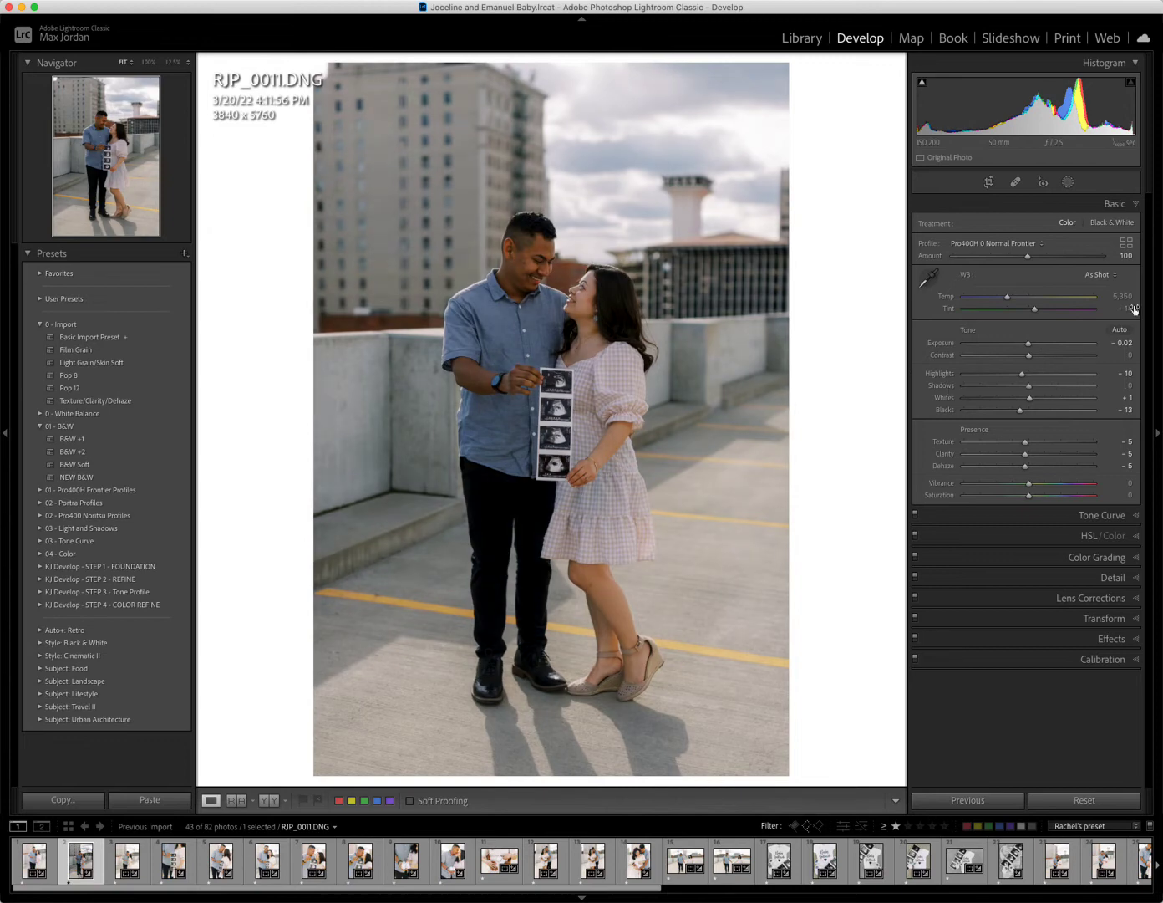
Set Exposure to +1.25, Tint to +10, and warm Temperature to 5,700.
left_click(1127, 344)
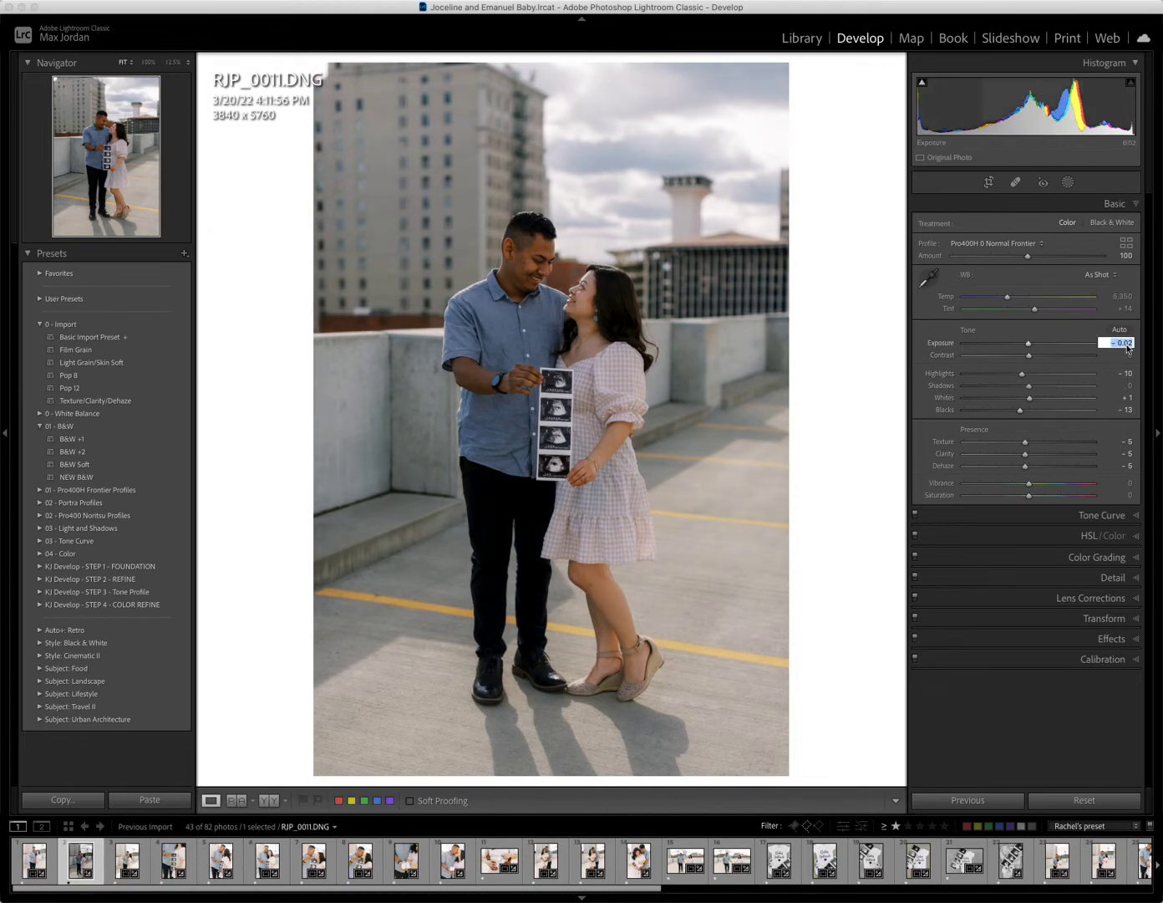
type("1.25")
key("Return")
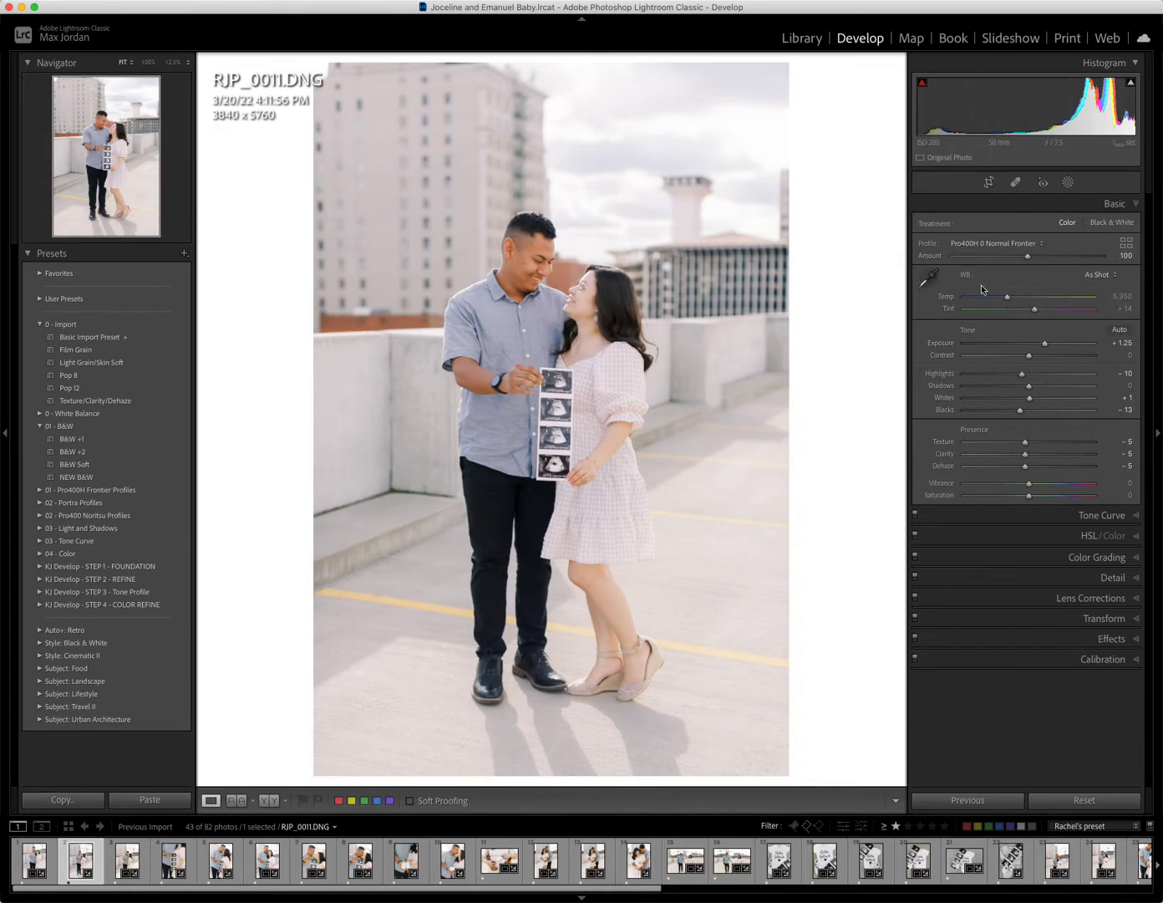
left_click(1129, 308)
type("10")
key("Return")
key("comma")
key("equal")
key("equal")
key("equal")
key("equal")
key("equal")
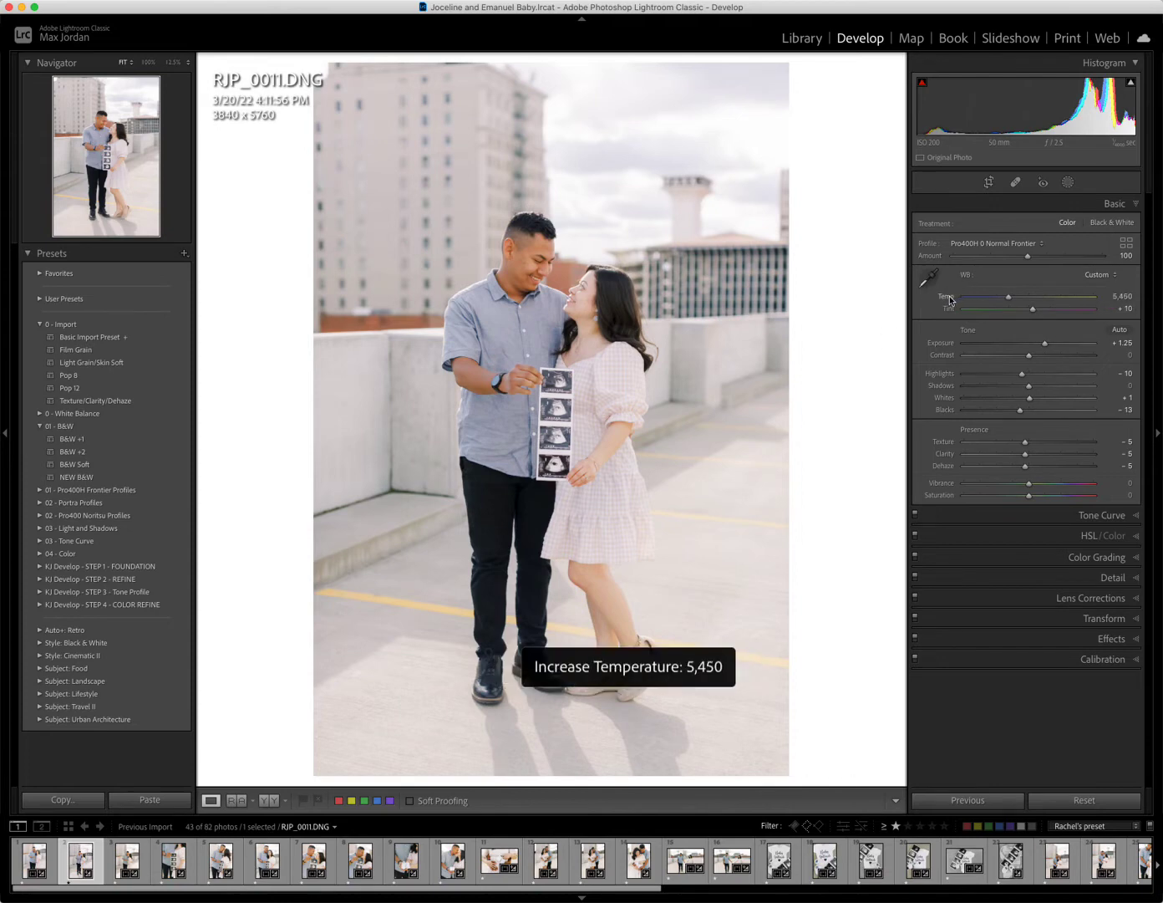
key("equal")
key("equal")
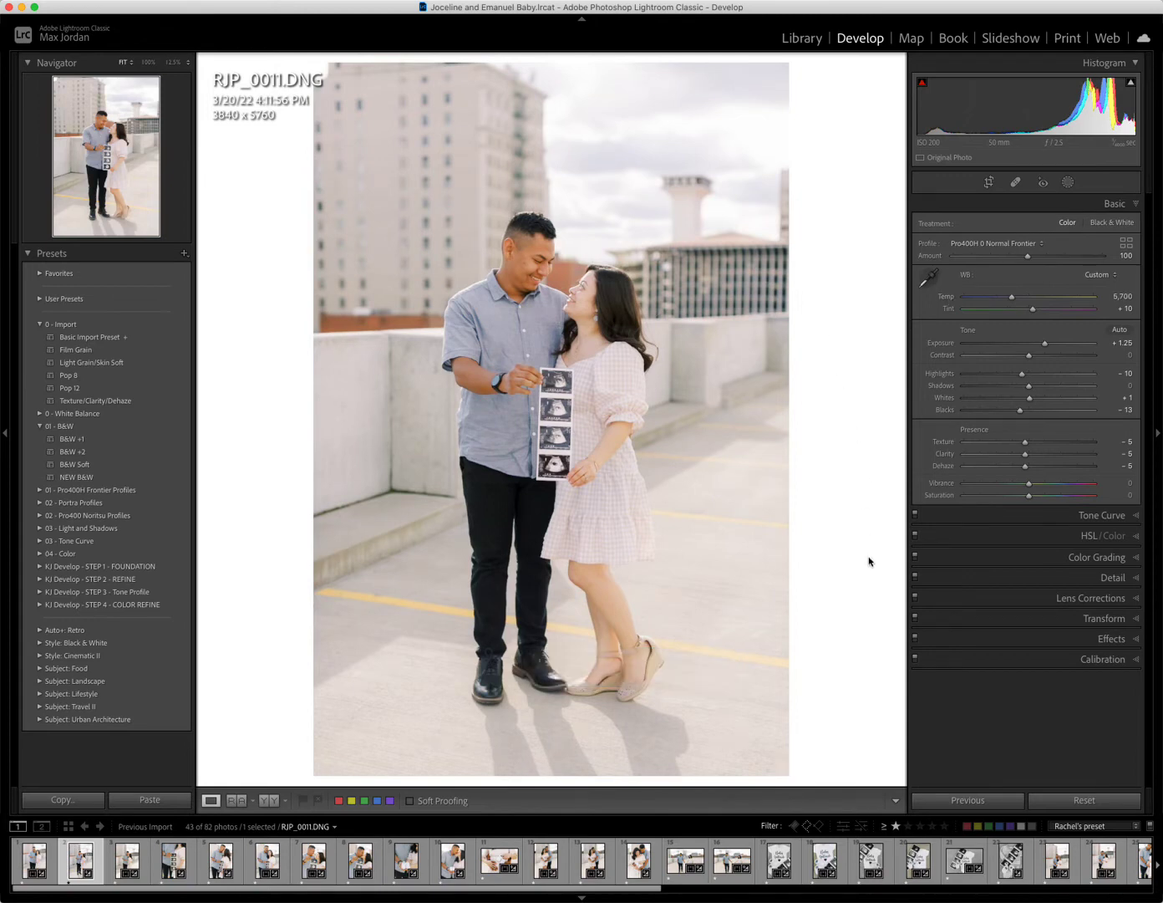
key("r")
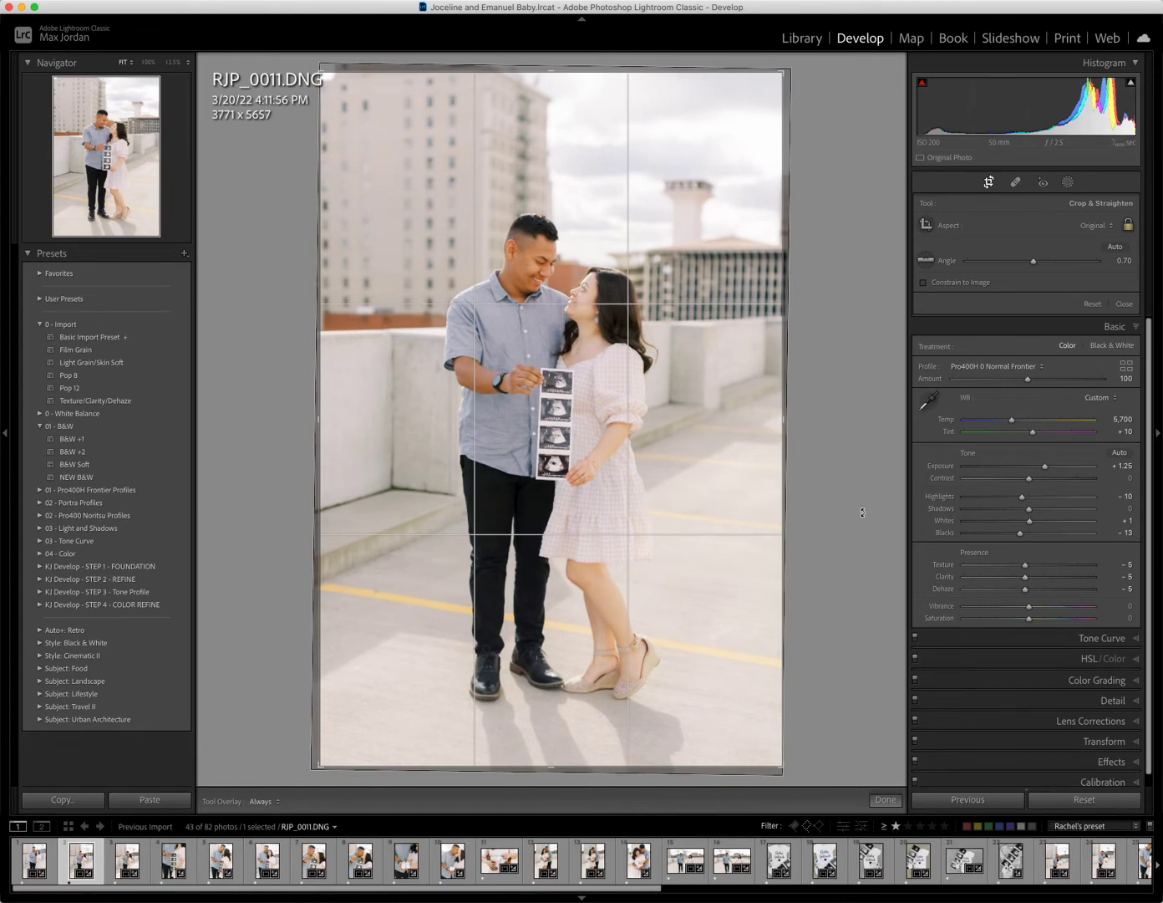
Apply the crop, return to RJP_0005, and warm its Temp to 5,750.
key("r")
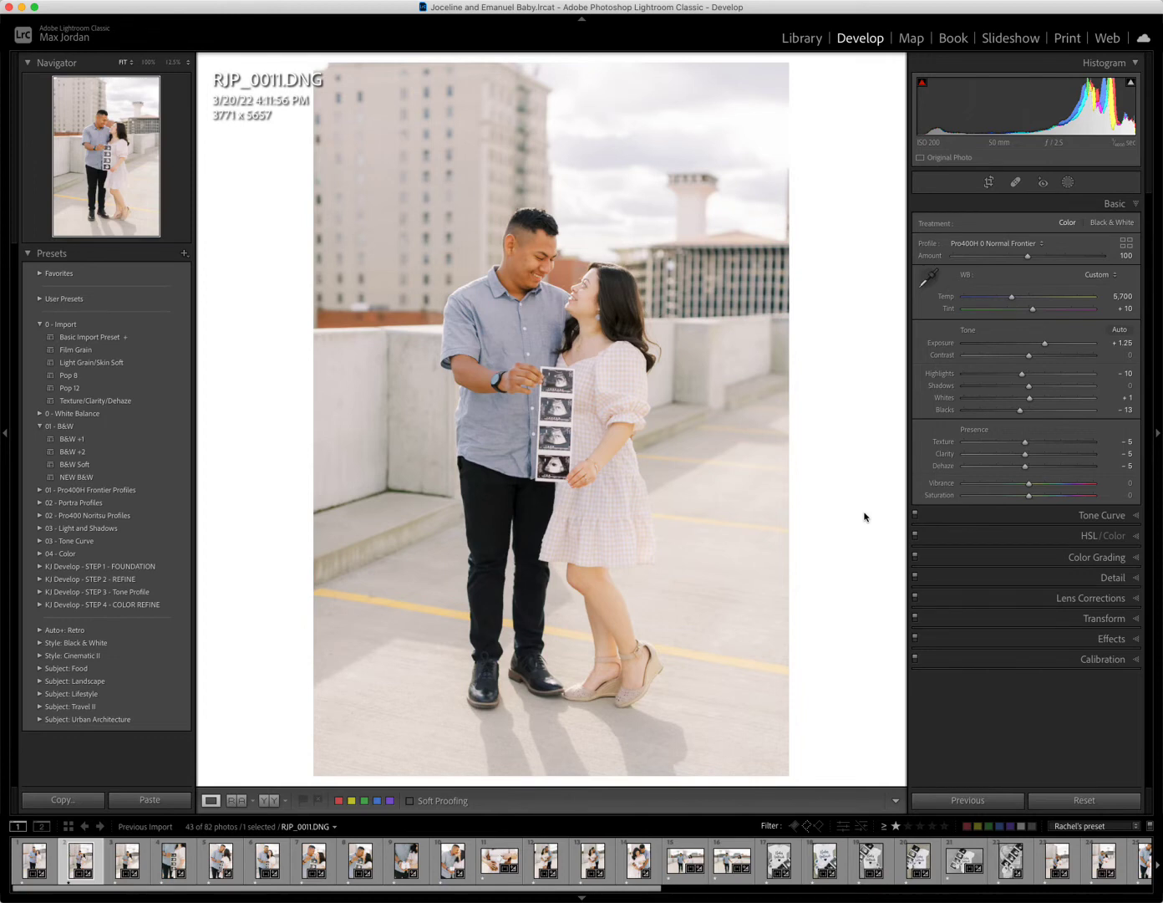
key("Left")
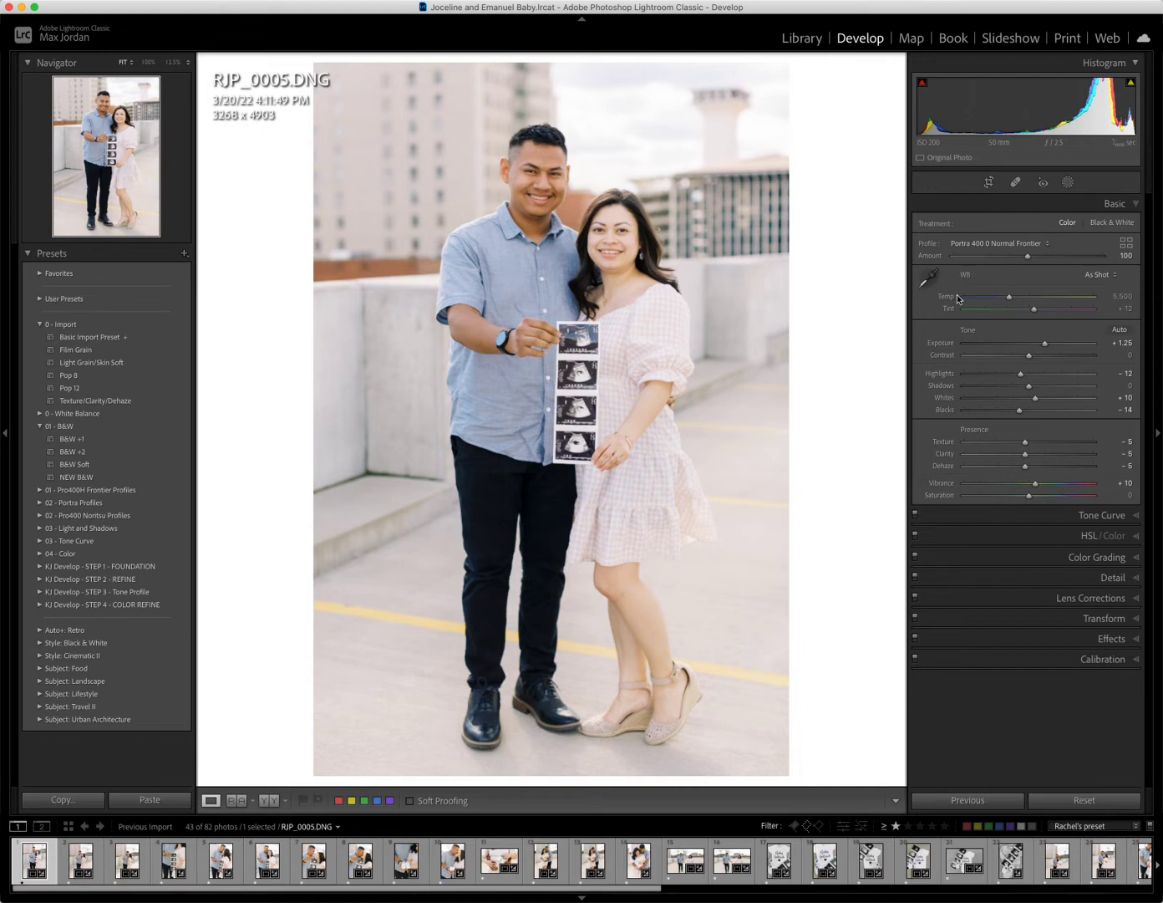
key("Up")
key("Up")
key("Up")
key("Up")
key("Up")
Compare RJP_0005 with RJP_0011, then move on to RJP_0015.DNG.
key("Right")
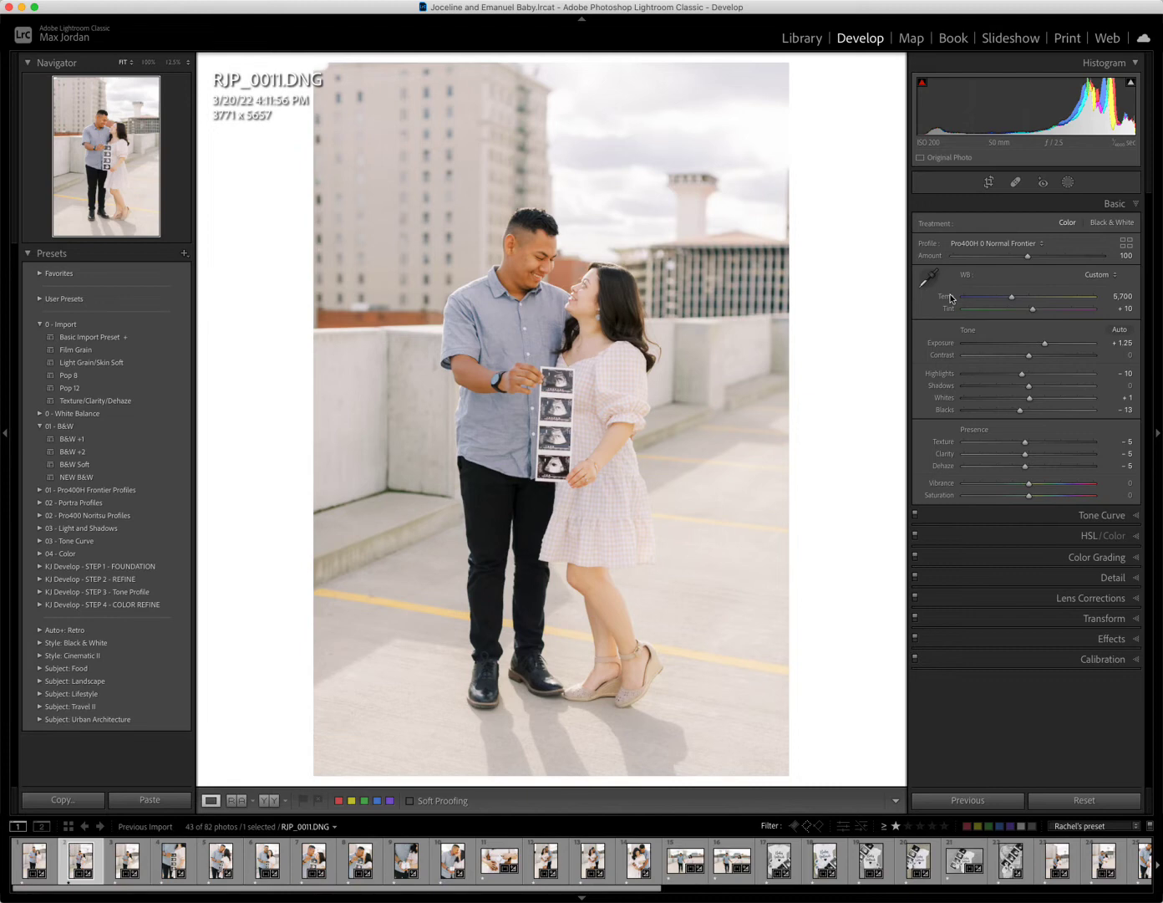
key("Left")
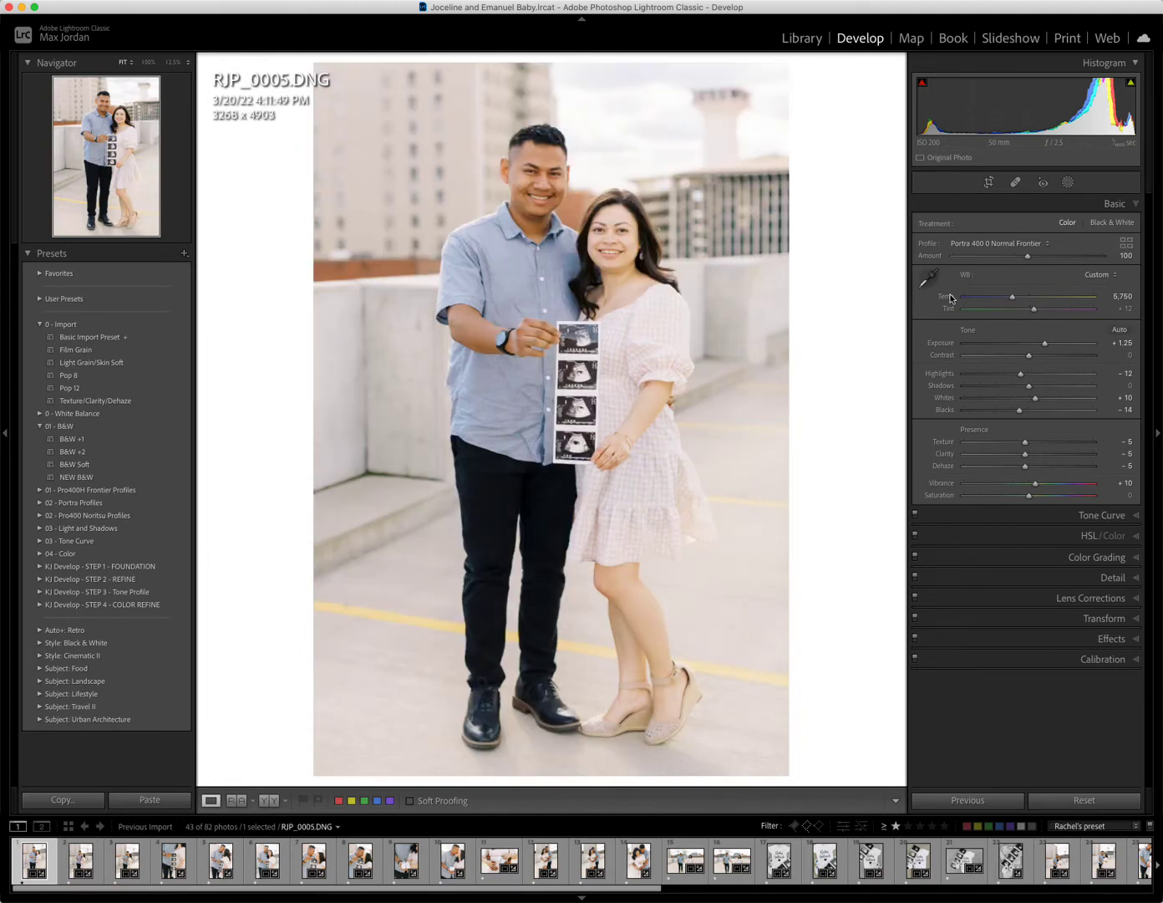
key("Right")
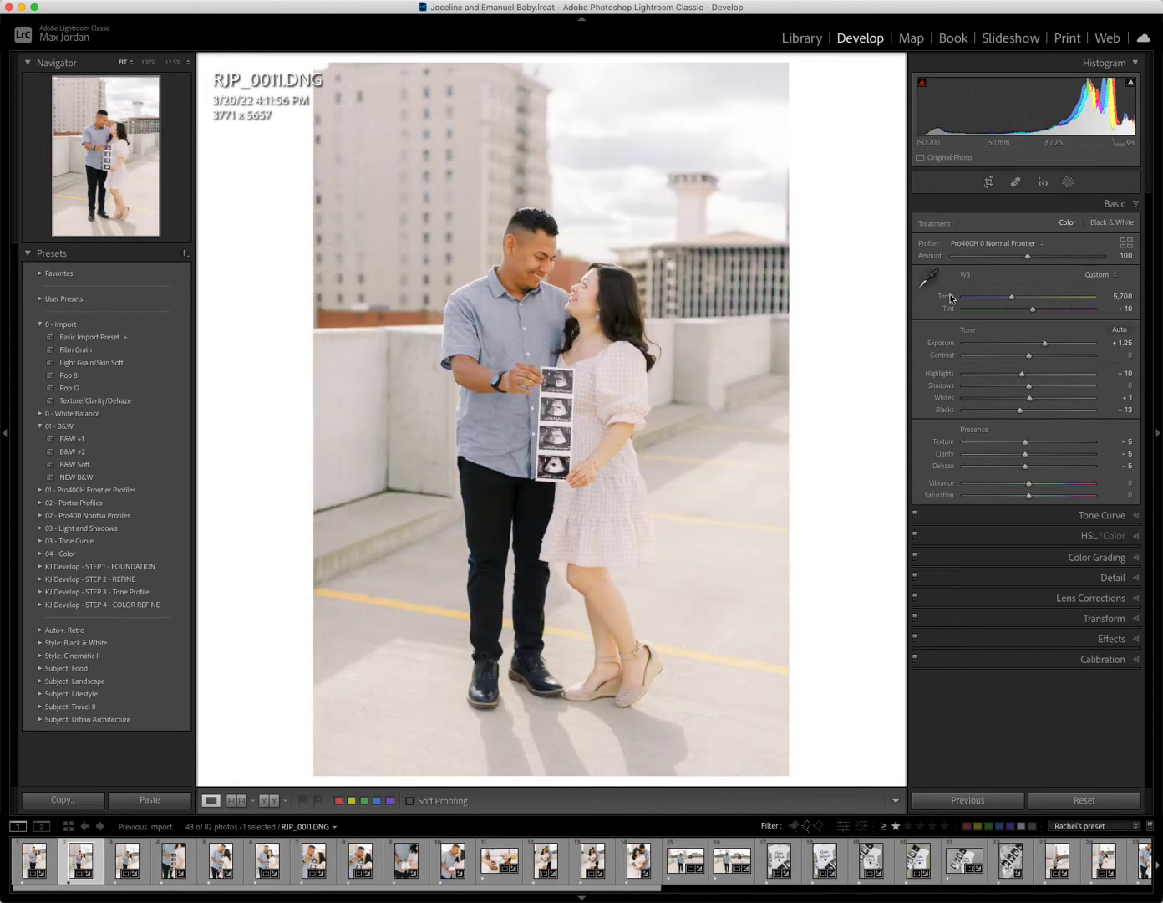
key("Right")
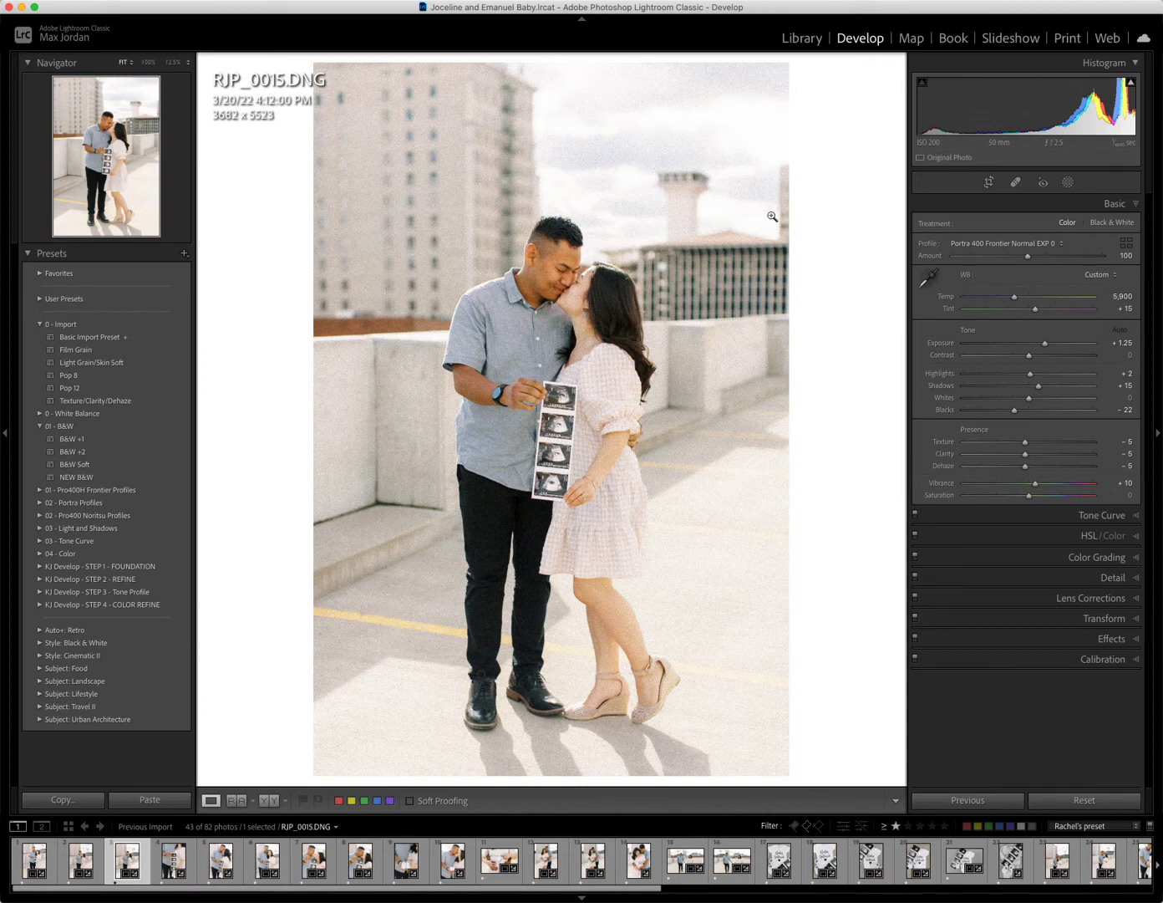
Reset RJP_0015 and apply the Basic Import and Light Grain/Skin Soft presets.
left_click(1092, 808)
left_click(1085, 800)
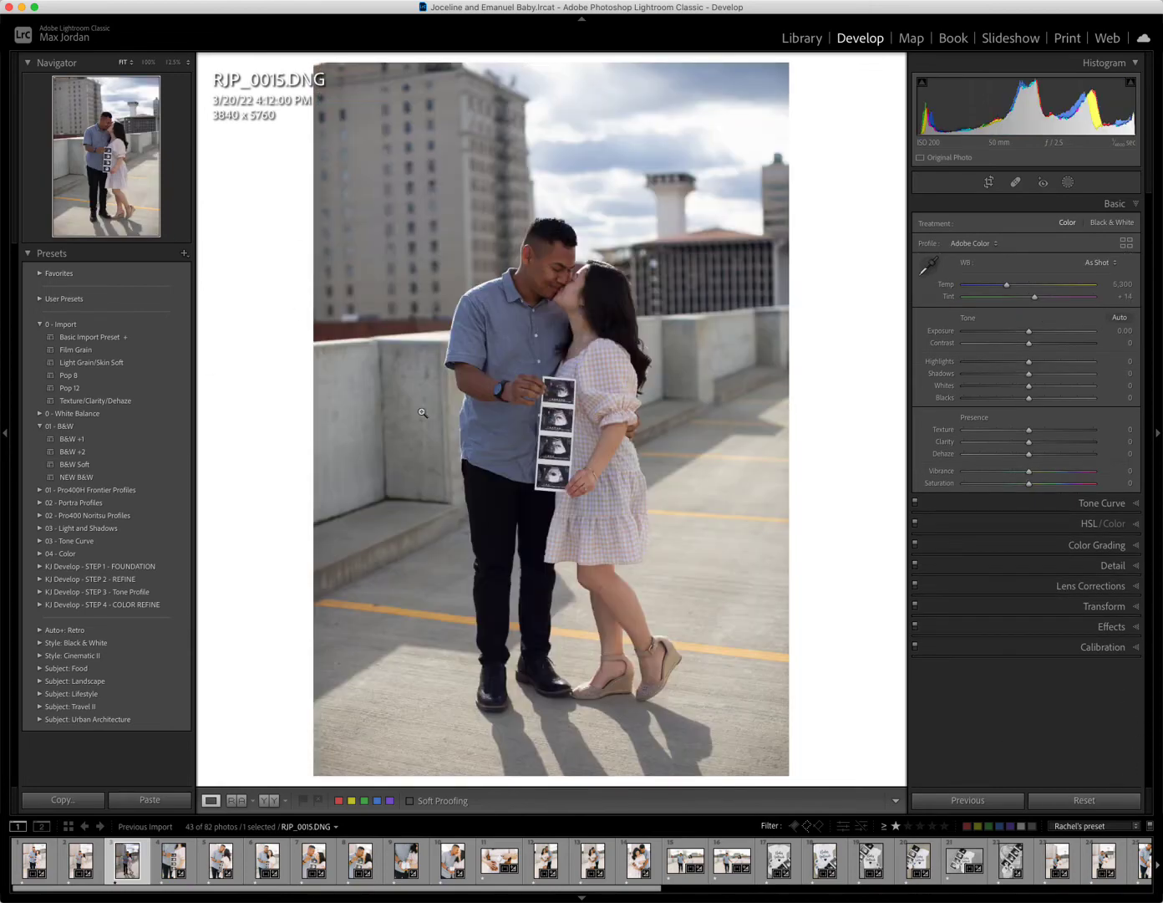
left_click(75, 339)
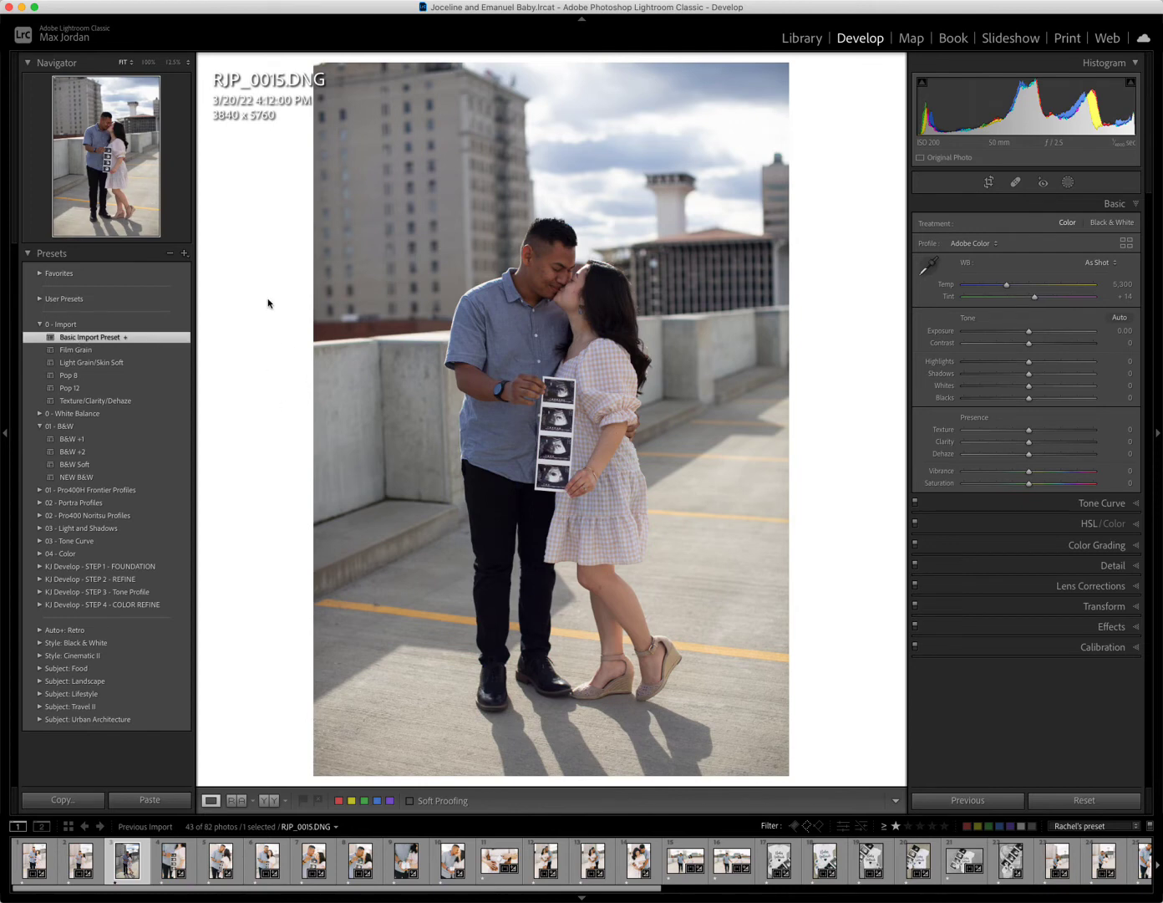
left_click(83, 363)
Undo and redo through the presets to land on Texture/Clarity/Dehaze, then bring up the profile list.
key("super+z")
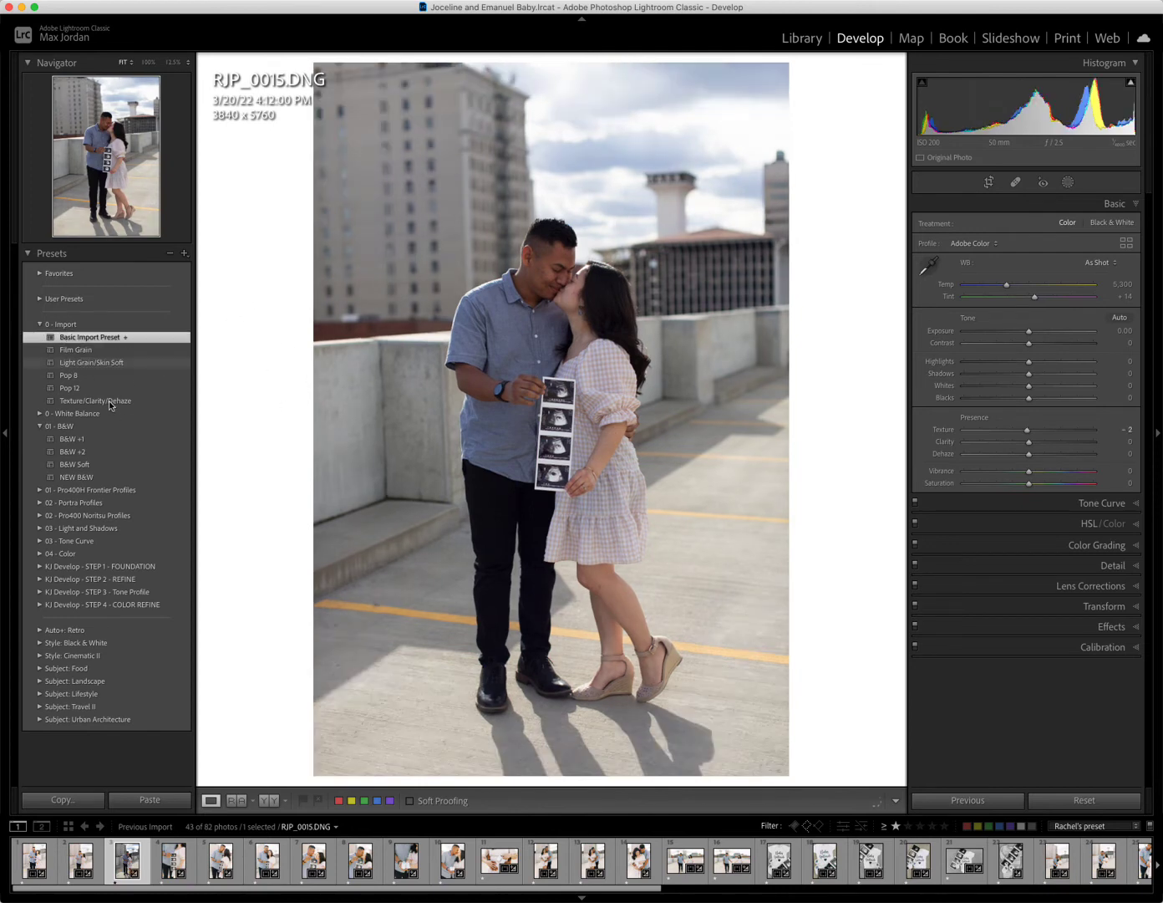
key("super+shift+z")
key("super+z")
key("super+z")
key("super+shift+z")
key("super+shift+z")
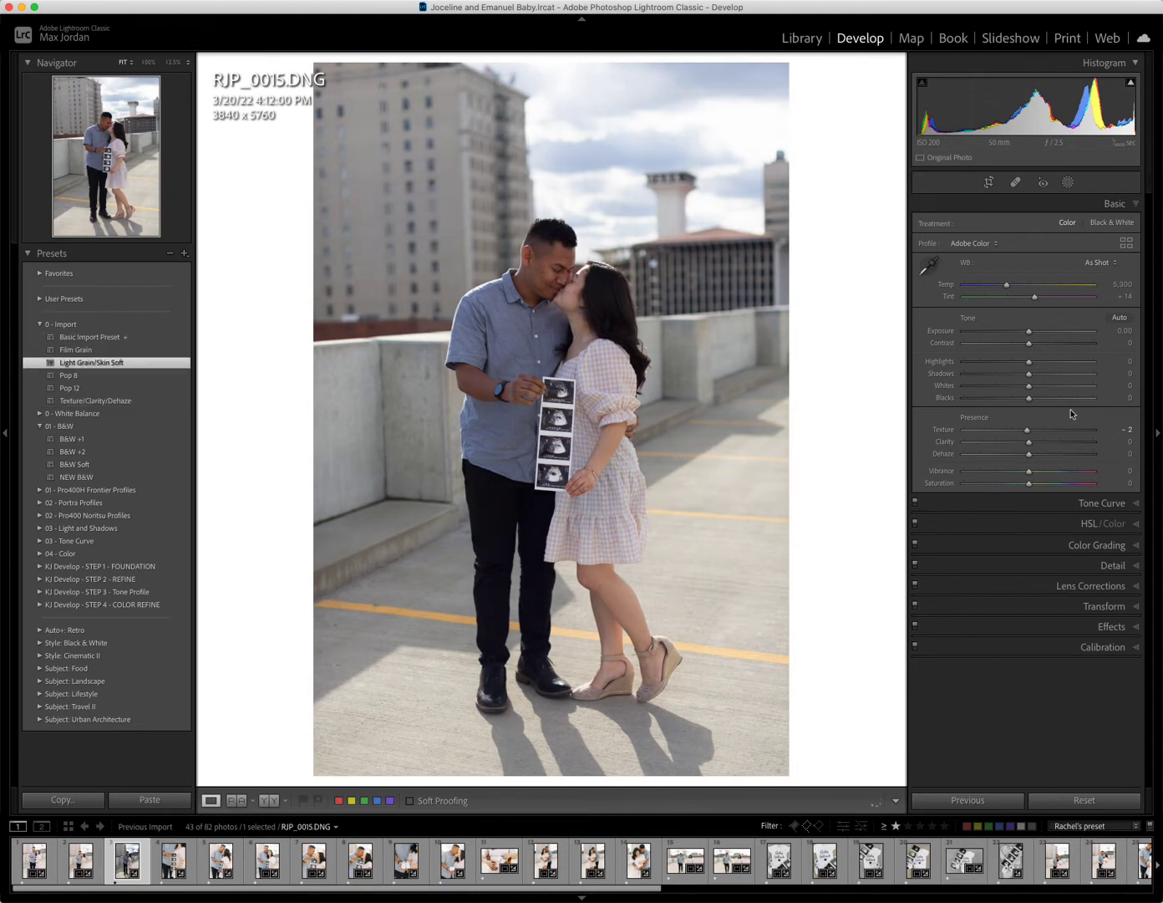
key("super+shift+z")
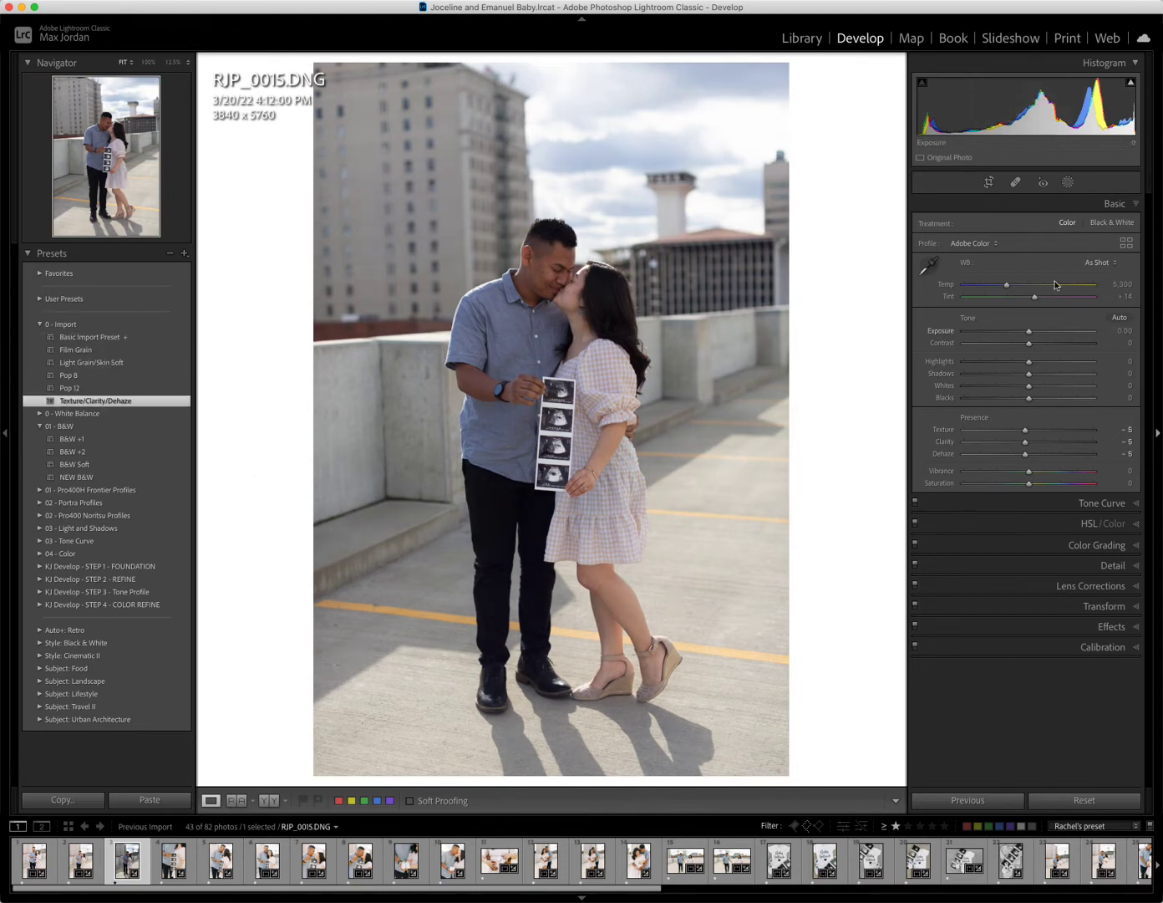
left_click(1125, 243)
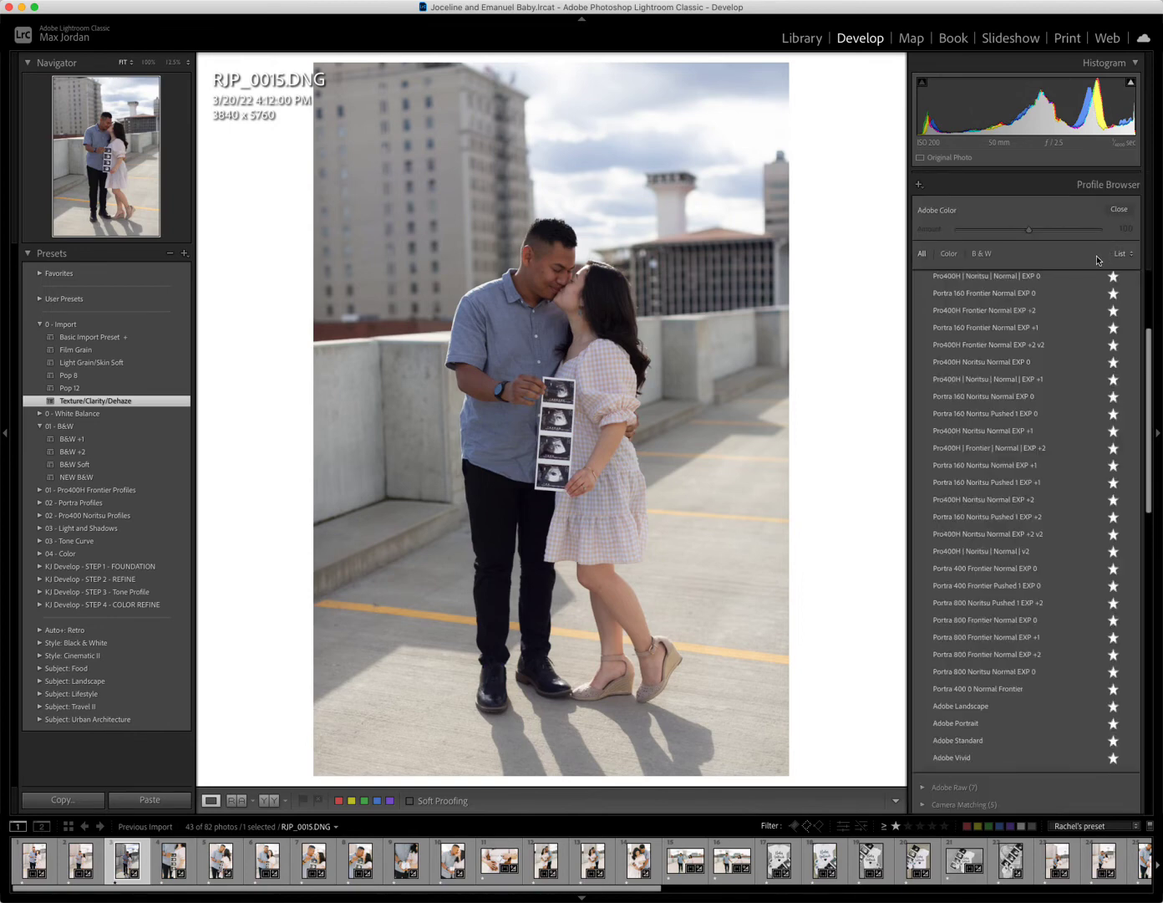
Preview the Pro400H Noritsu EXP +2, Portra 800 Pushed 1 and Portra 800 Frontier profiles.
left_click(994, 500)
left_click(1026, 604)
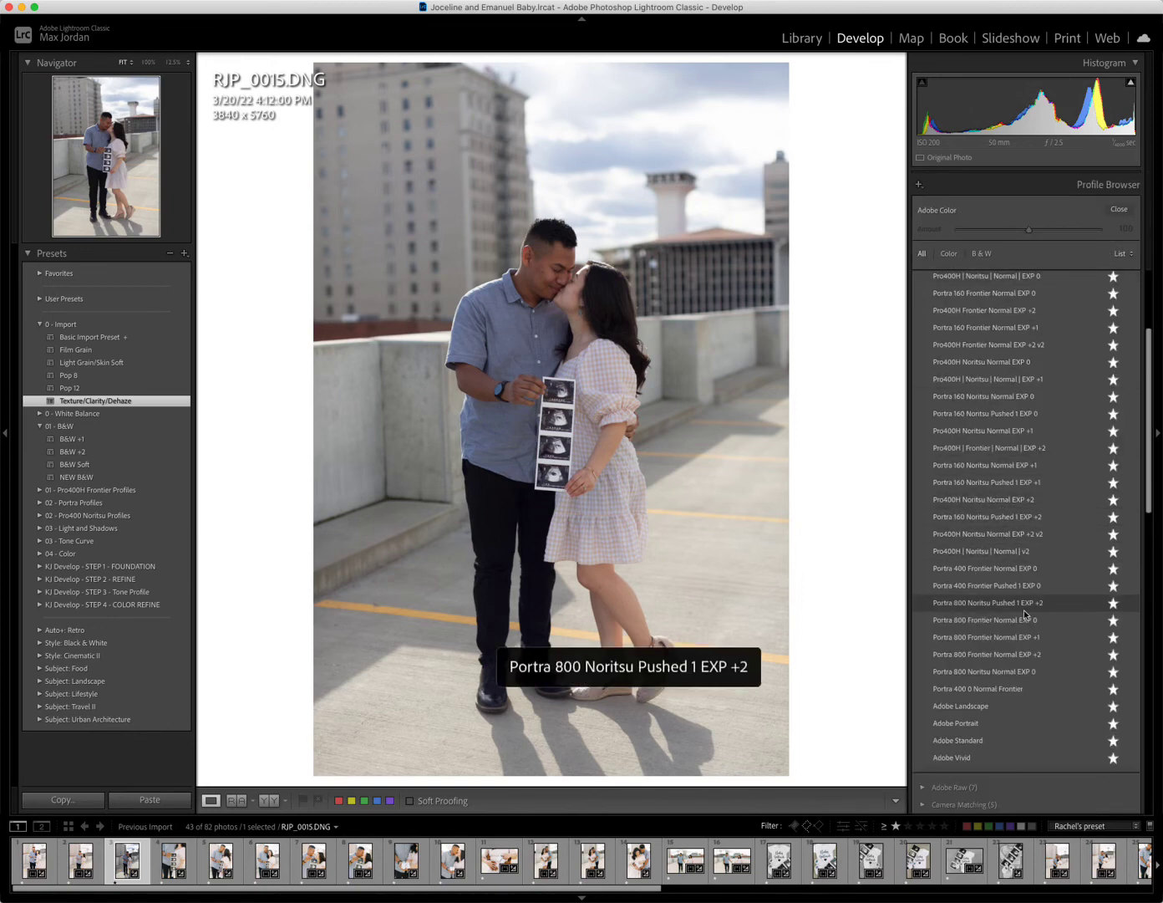
left_click(1042, 631)
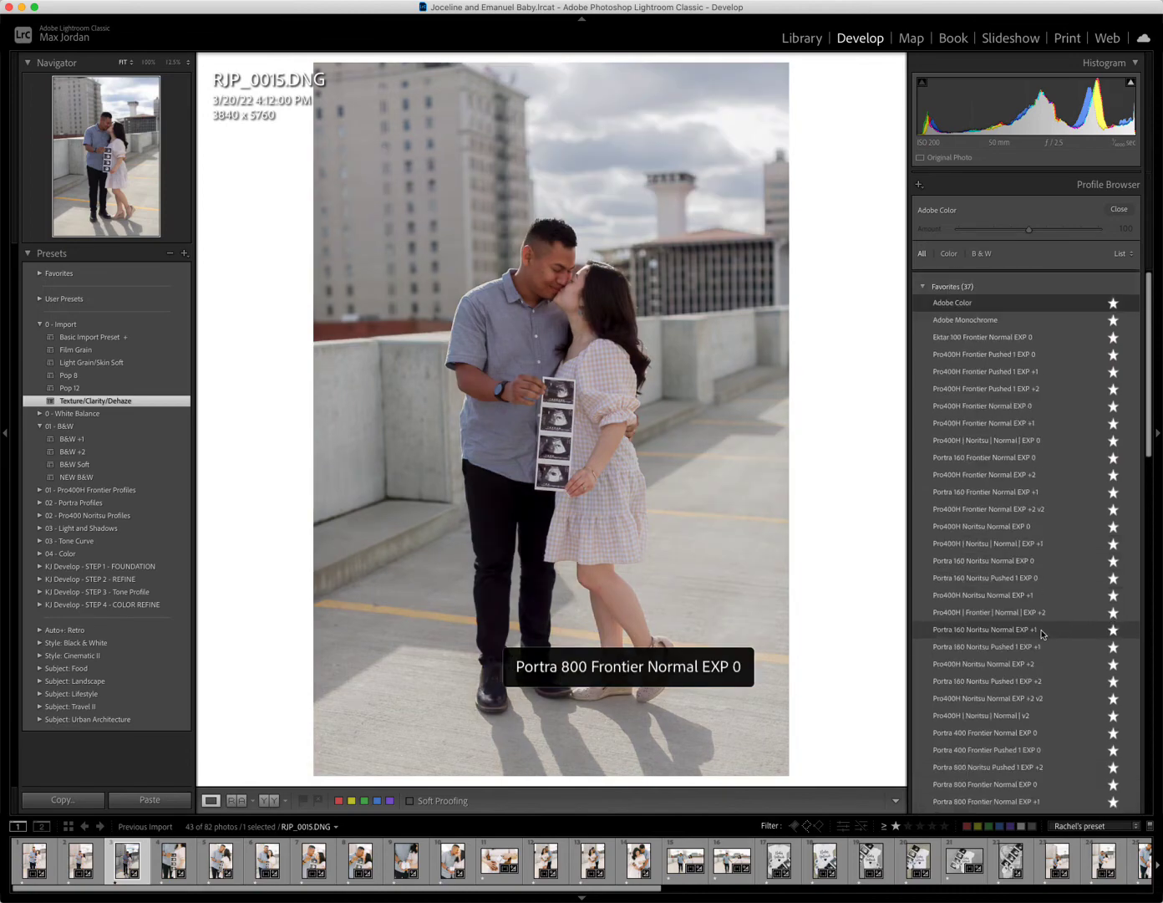
Apply Pro800Z 0 Normal Frontier from Fujifilm Pro Normal v6 at 100 and close the profile list.
left_click(1042, 632)
scroll(1042, 634, "down", 5)
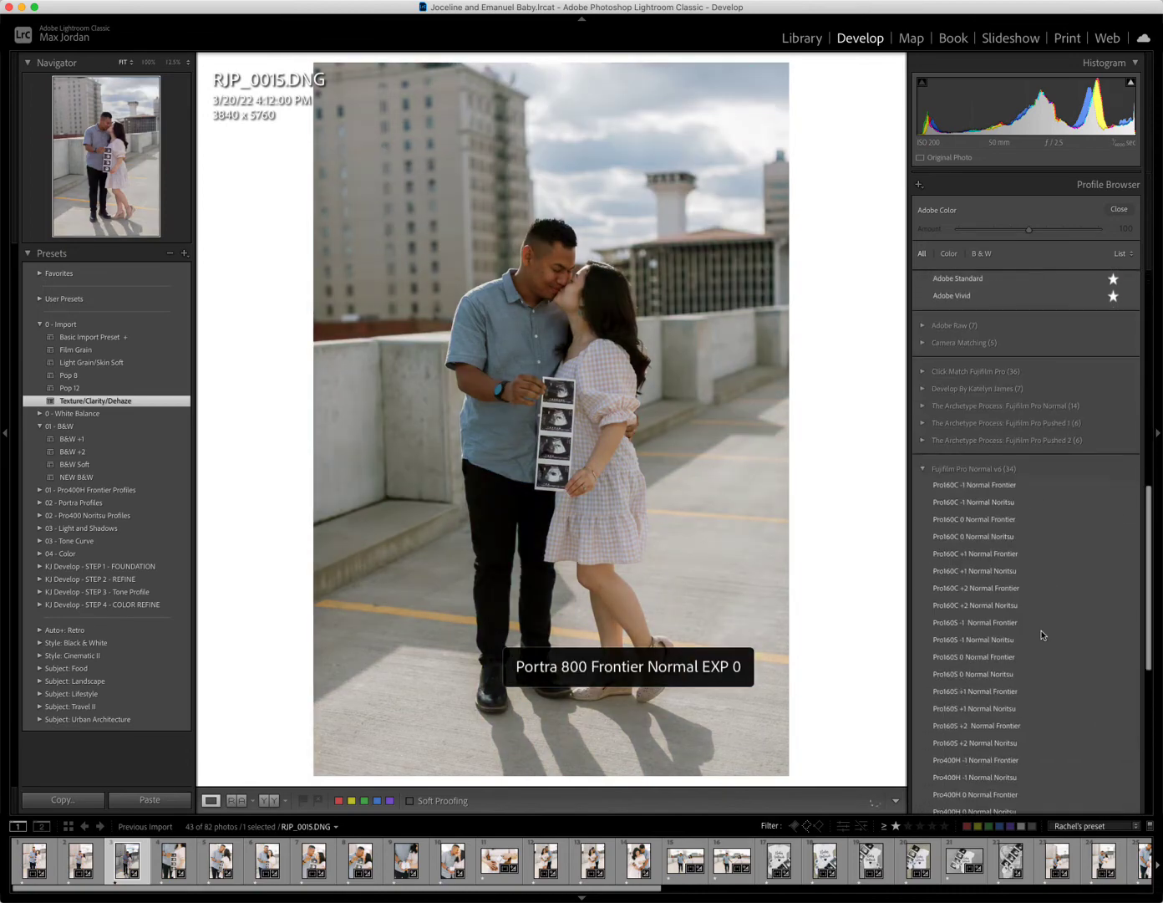
scroll(1042, 635, "down", 3)
scroll(1042, 634, "down", 4)
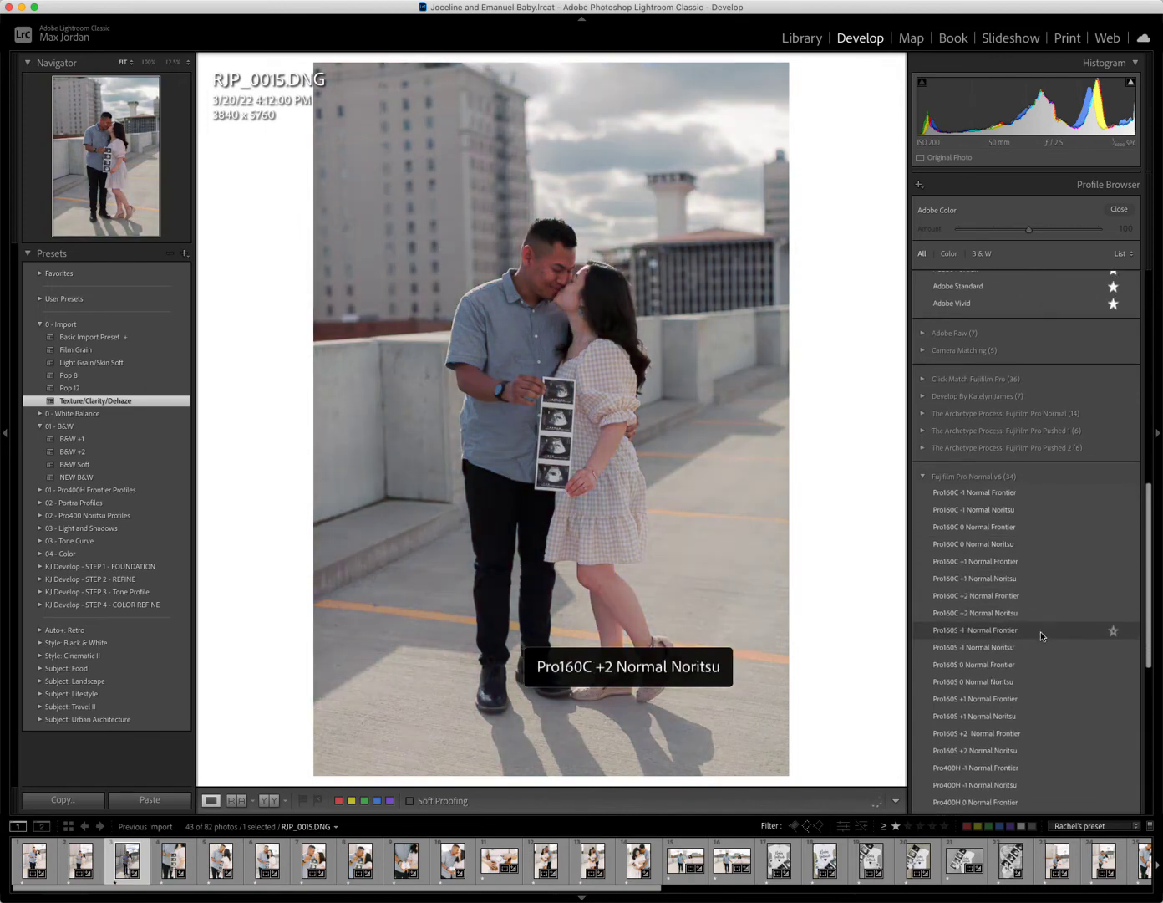
scroll(1040, 639, "down", 10)
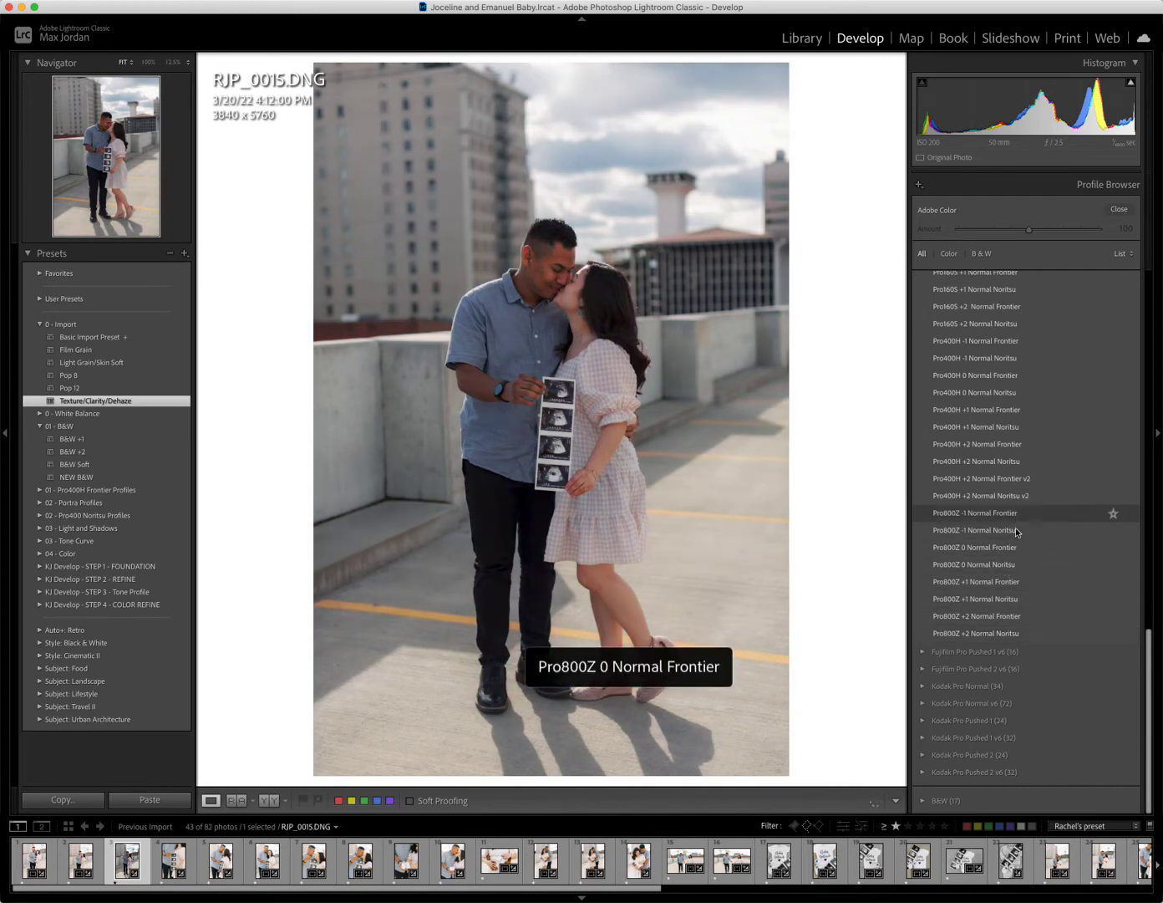
left_click(1012, 550)
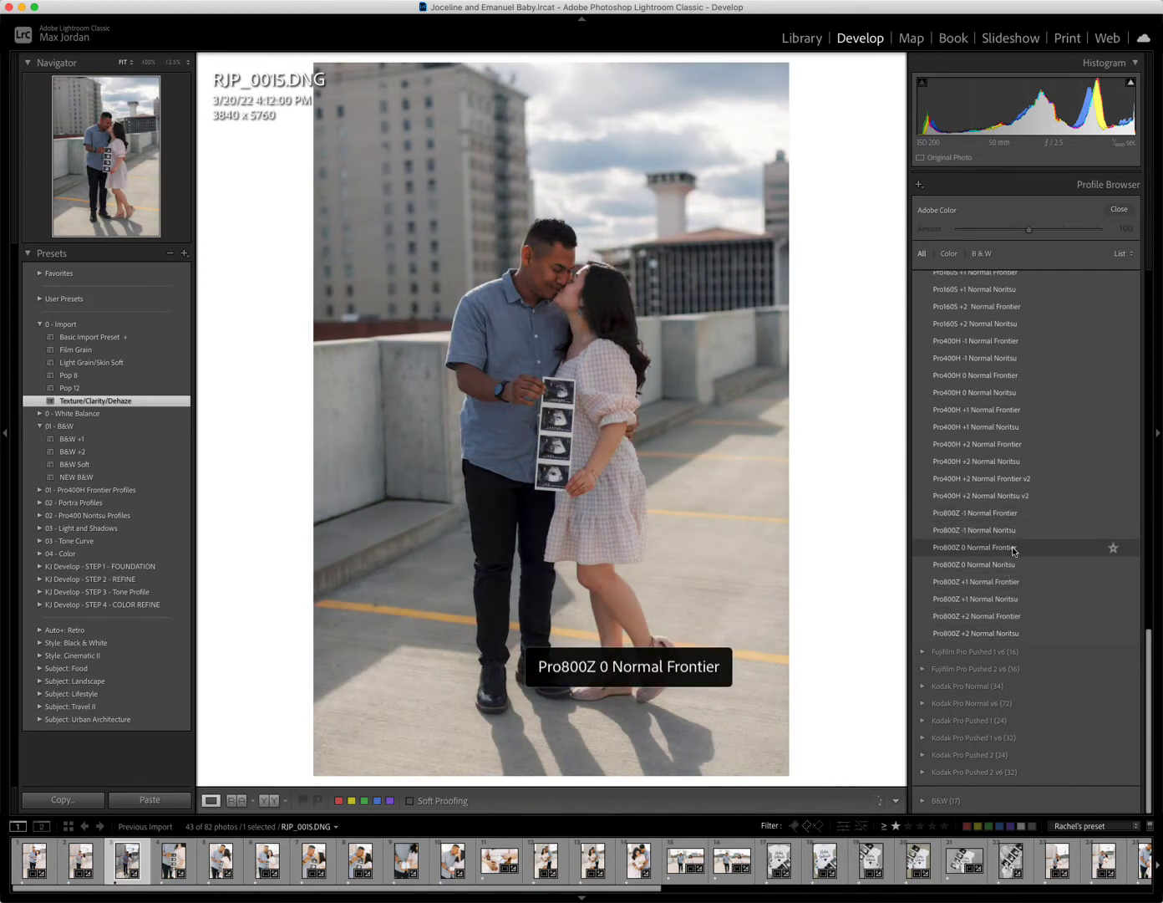
left_click(986, 549)
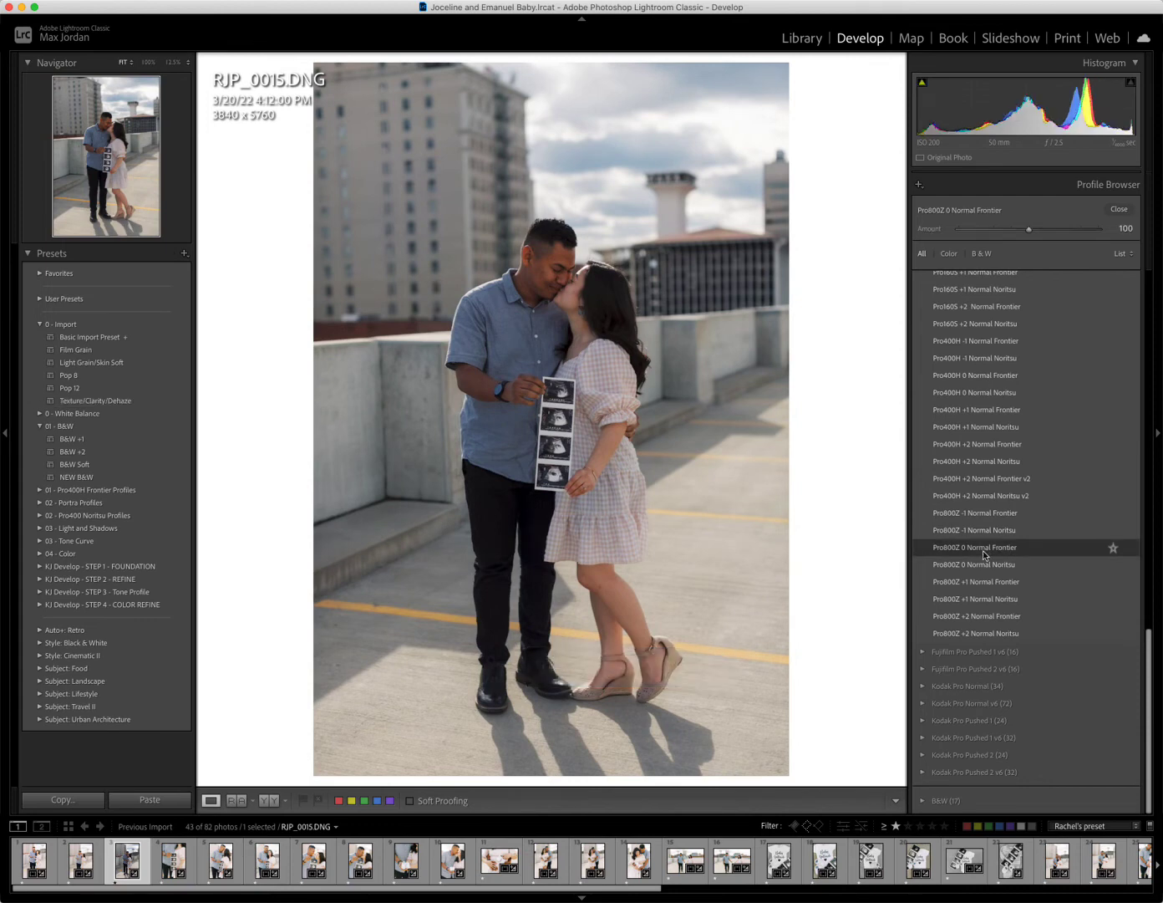
left_click(1119, 210)
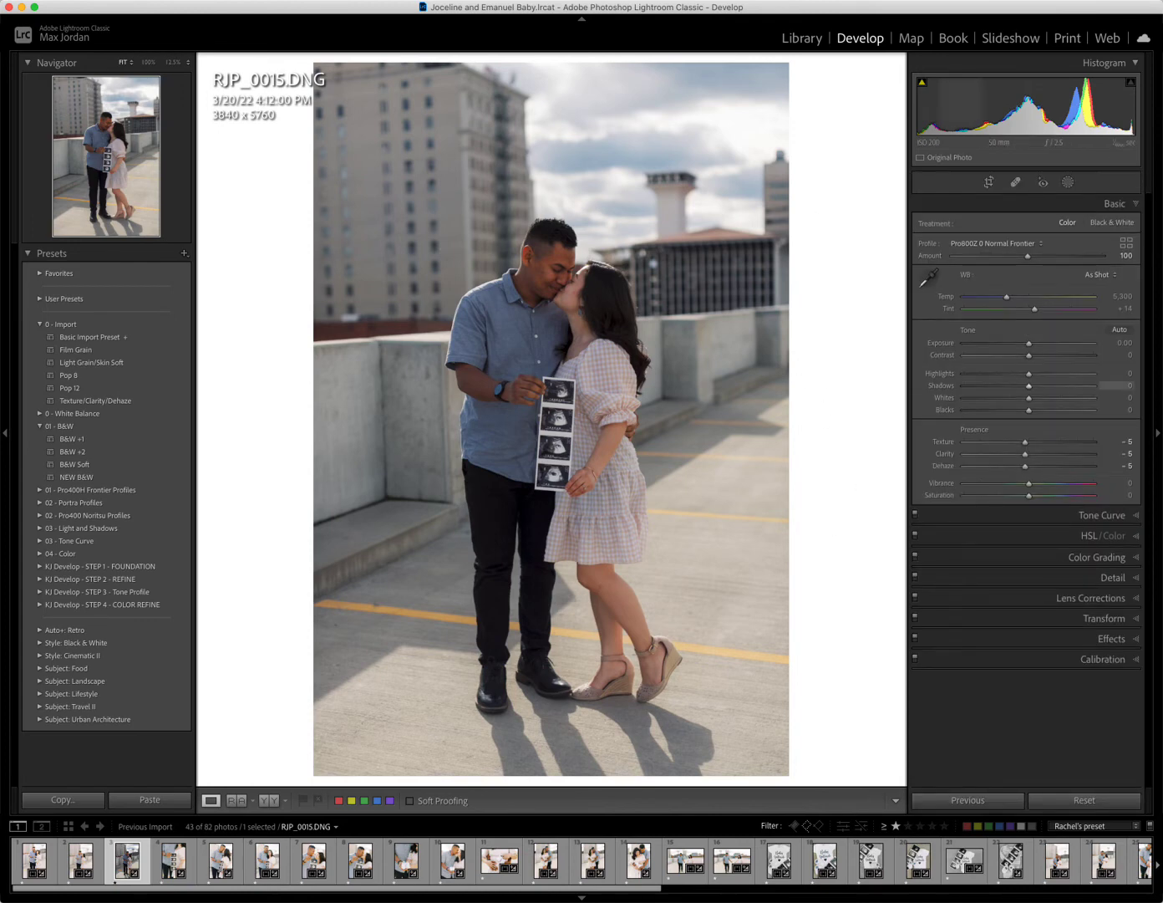
Set Exposure to +1.25, Tint to +5 and raise Temp to 5,450.
left_click(1124, 343)
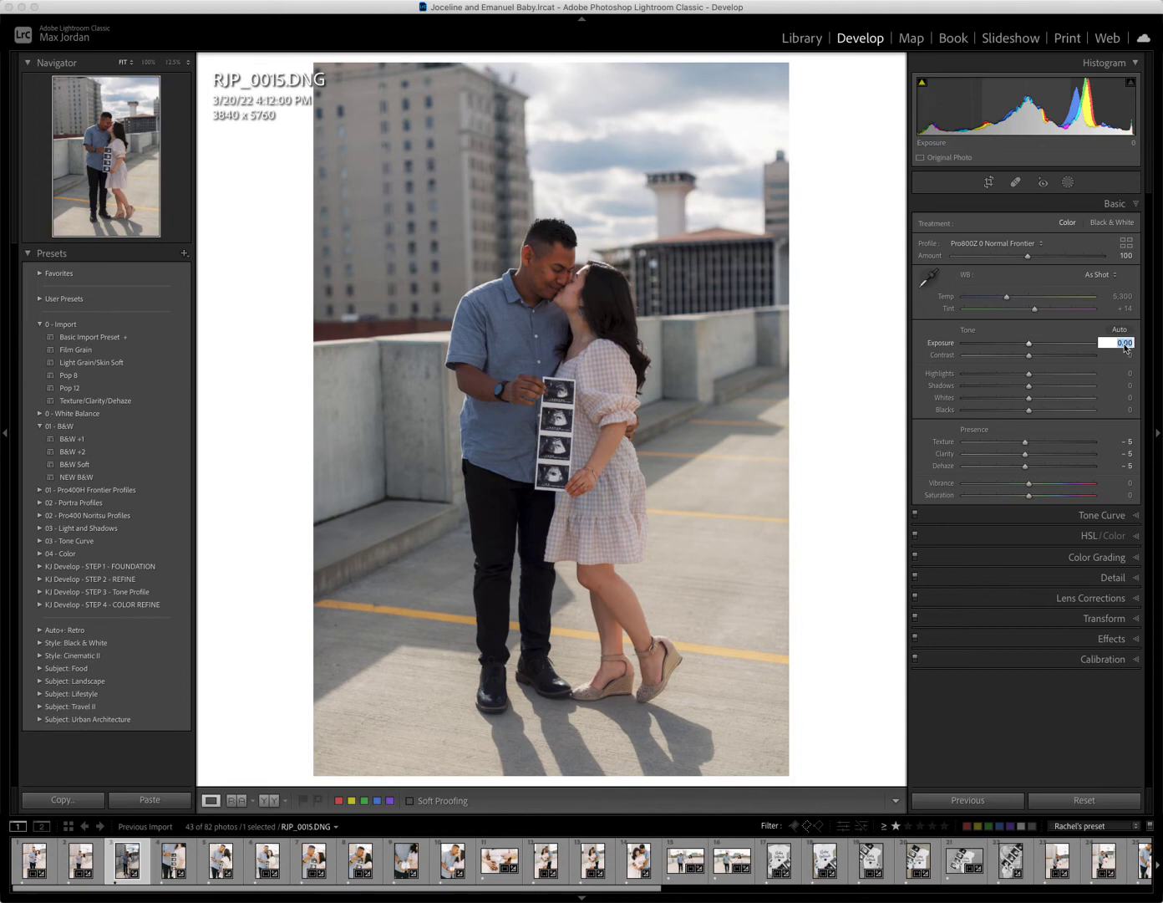
type("1.25")
key("Return")
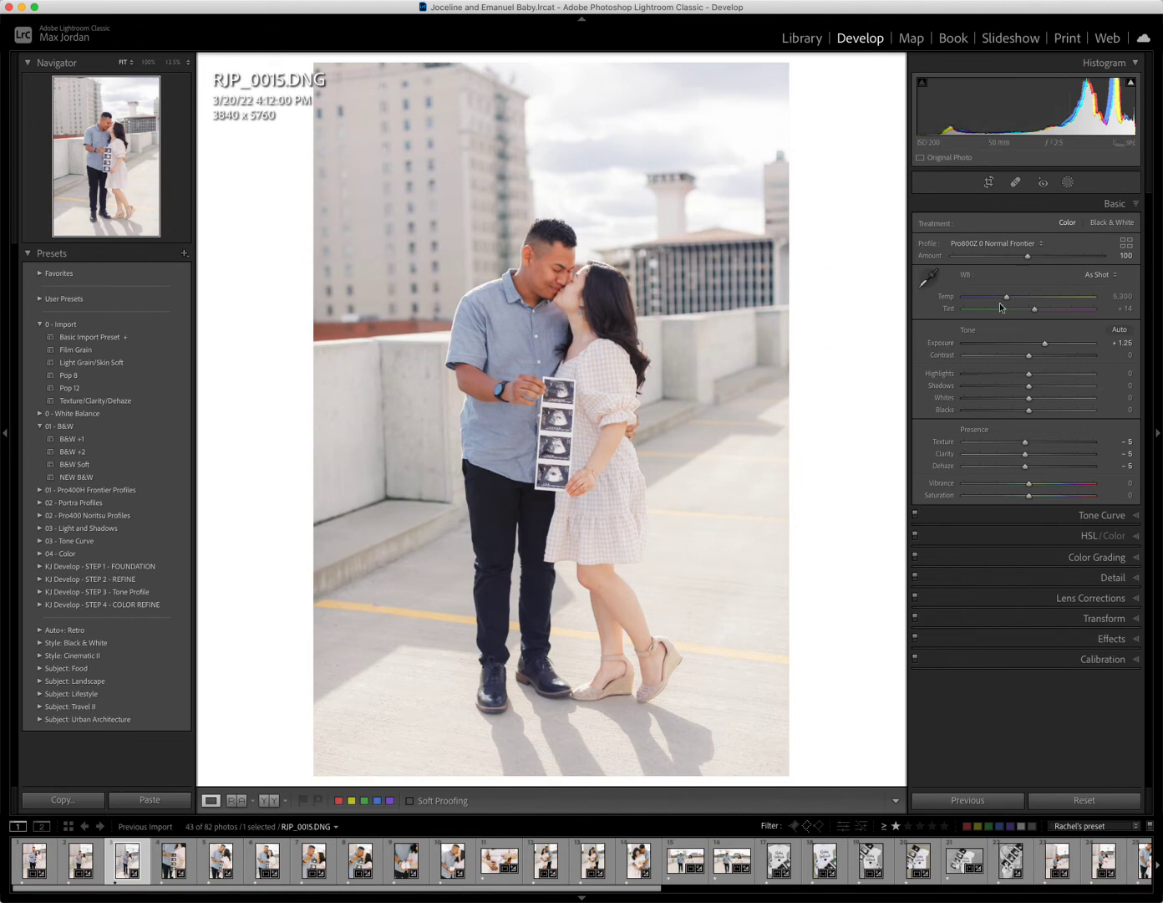
left_click(1127, 309)
type("5")
key("Return")
key("equal")
key("equal")
key("equal")
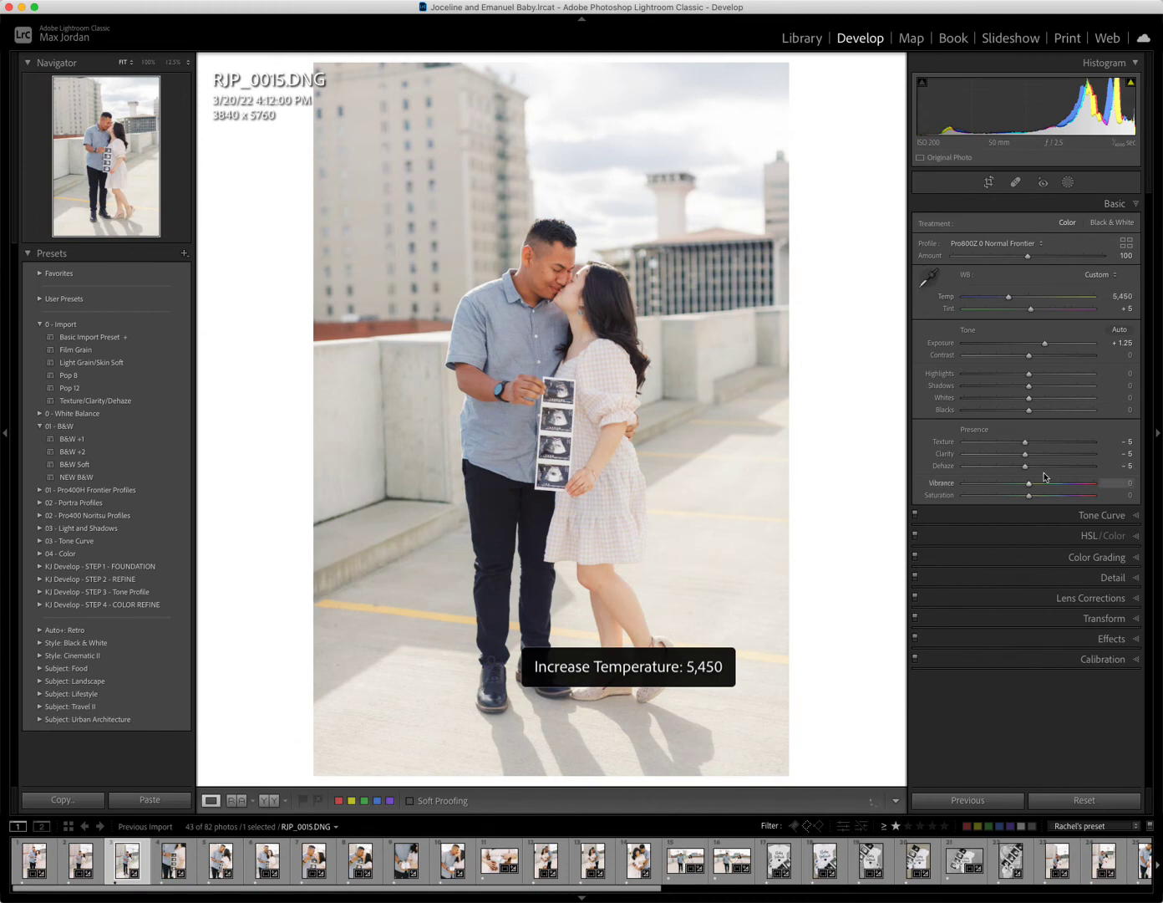
Deepen Blacks to -17, straighten 1.87°, lower Highlights to -36, then go to RJP_0011.DNG.
left_click_drag(1029, 410, 1018, 413)
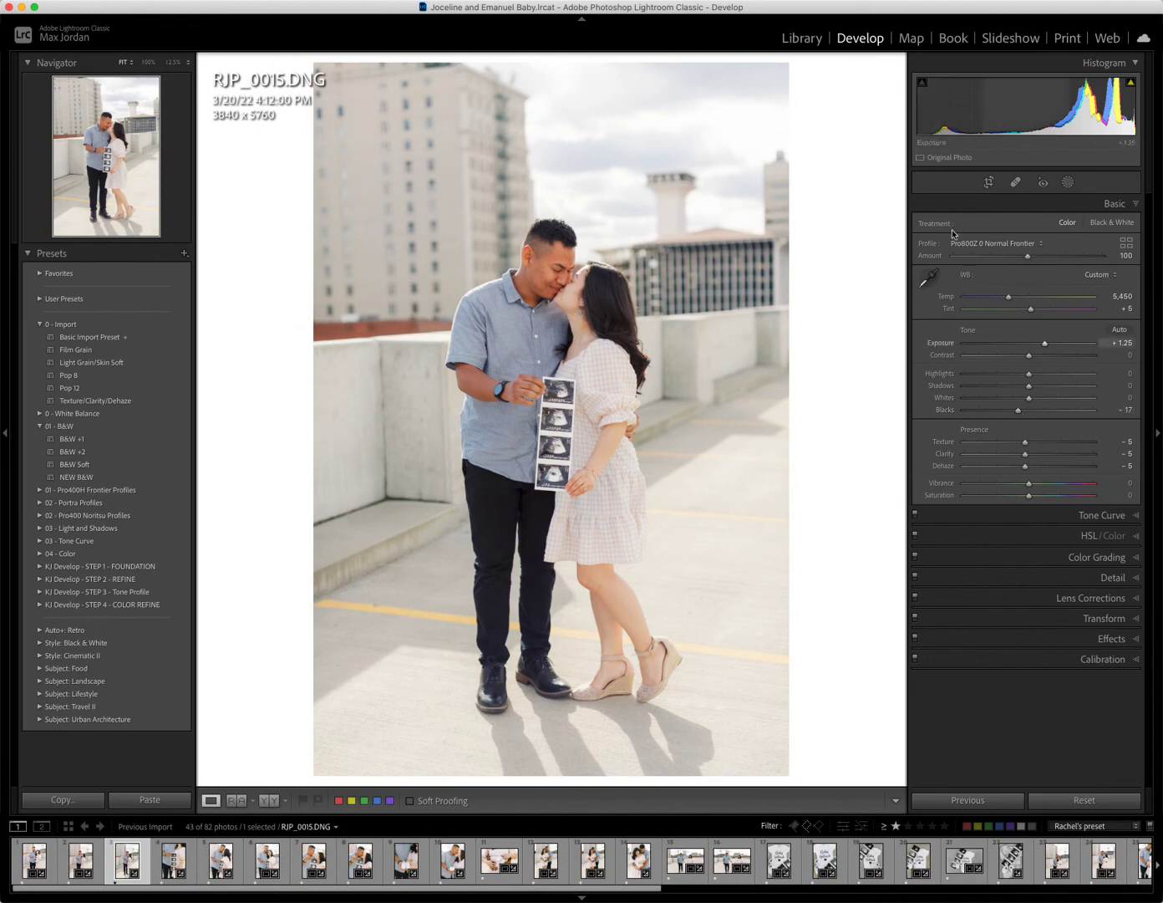
key("r")
left_click_drag(845, 475, 845, 421)
key("Return")
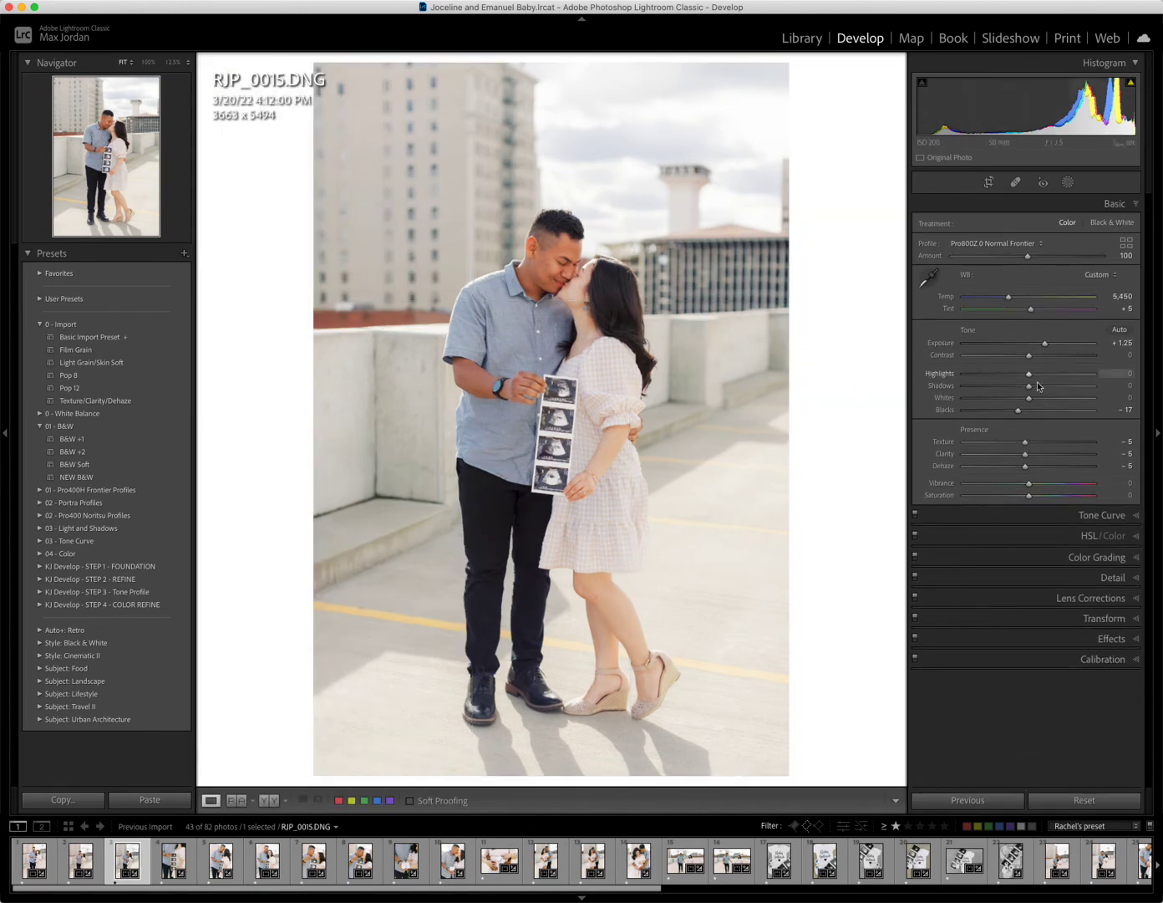
left_click_drag(1029, 376, 1004, 378)
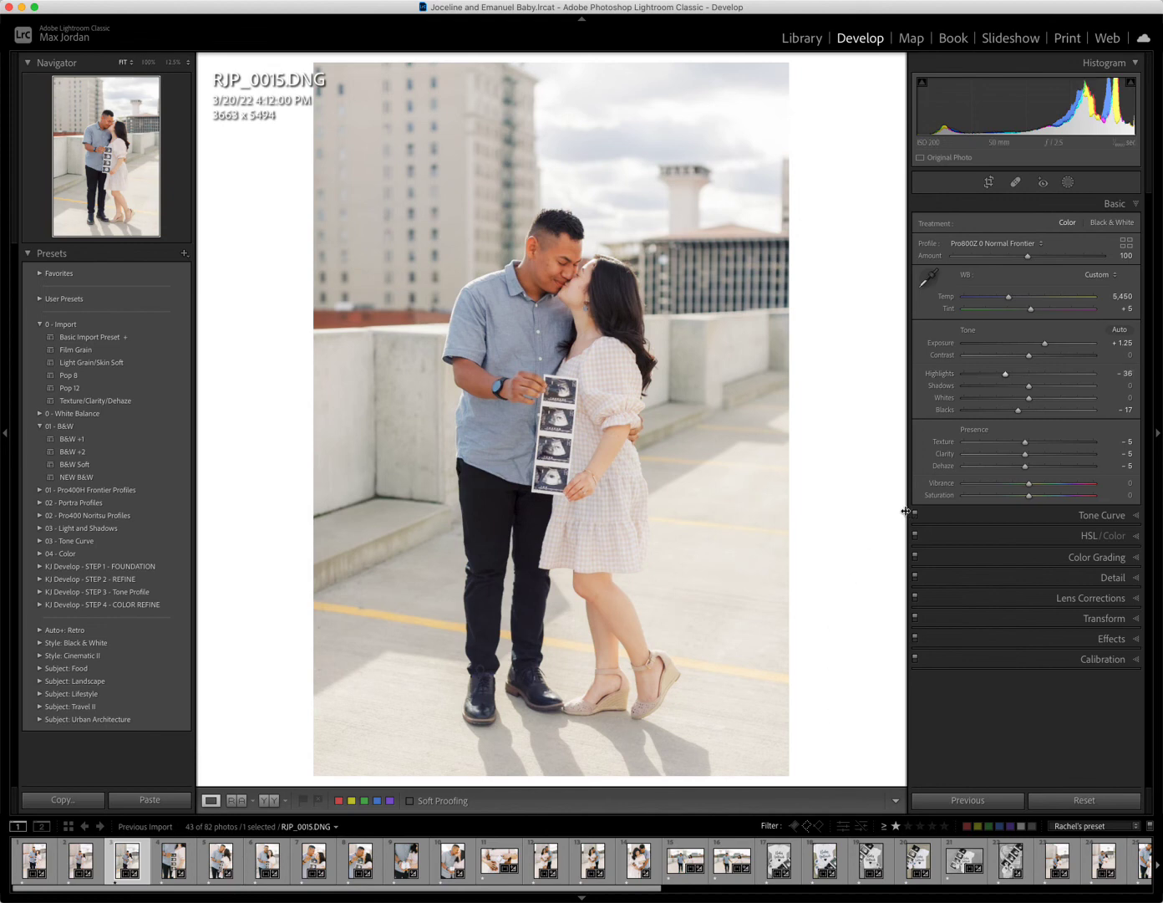
key("Left")
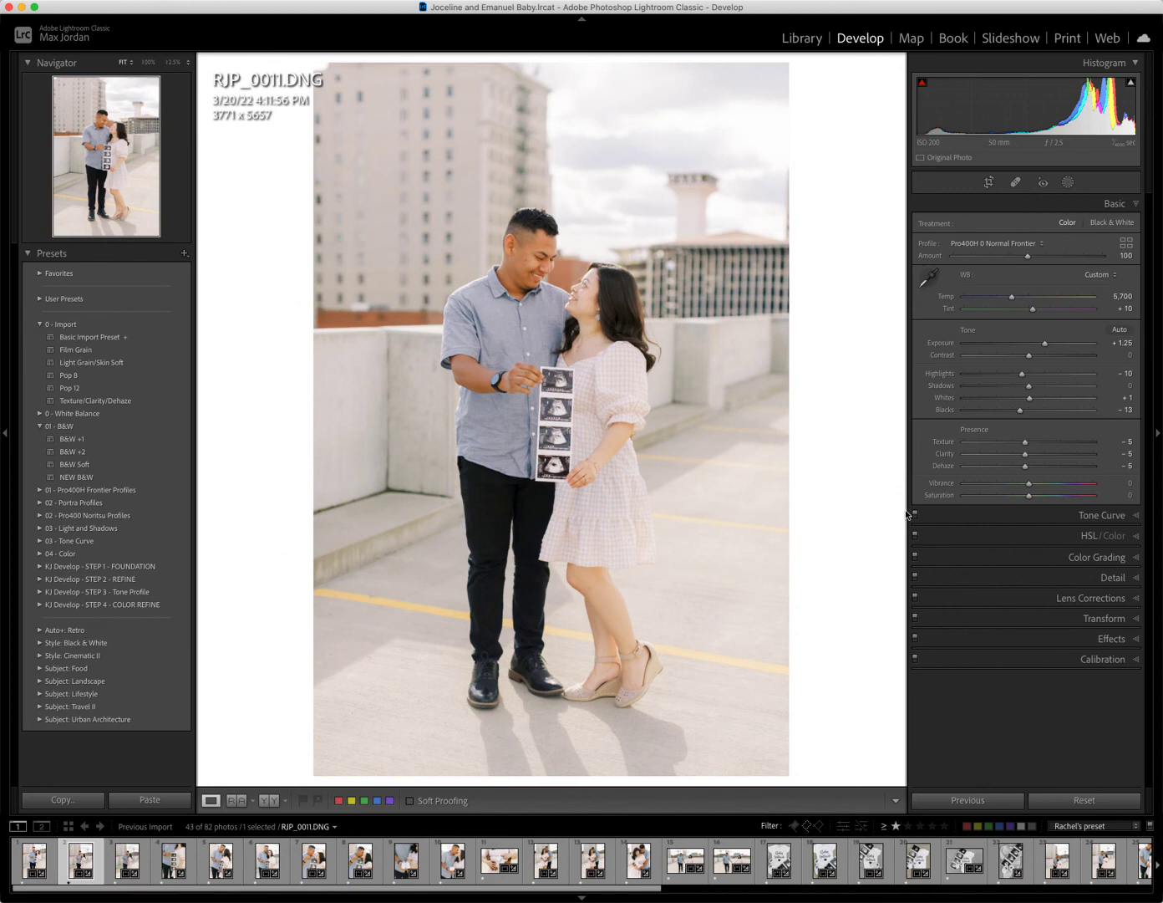
View RJP_0005.DNG for comparison, then return to RJP_0015.DNG from the filmstrip.
key("Left")
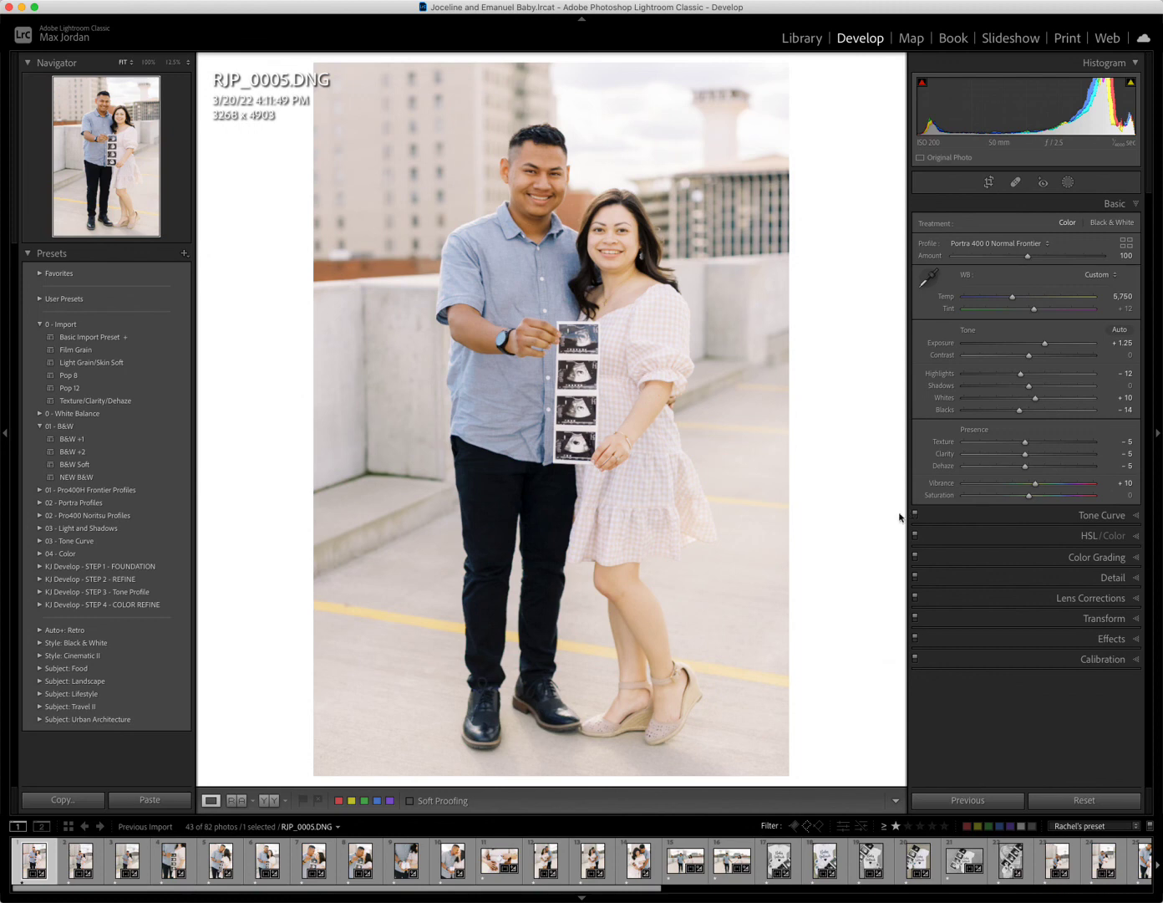
left_click(120, 863)
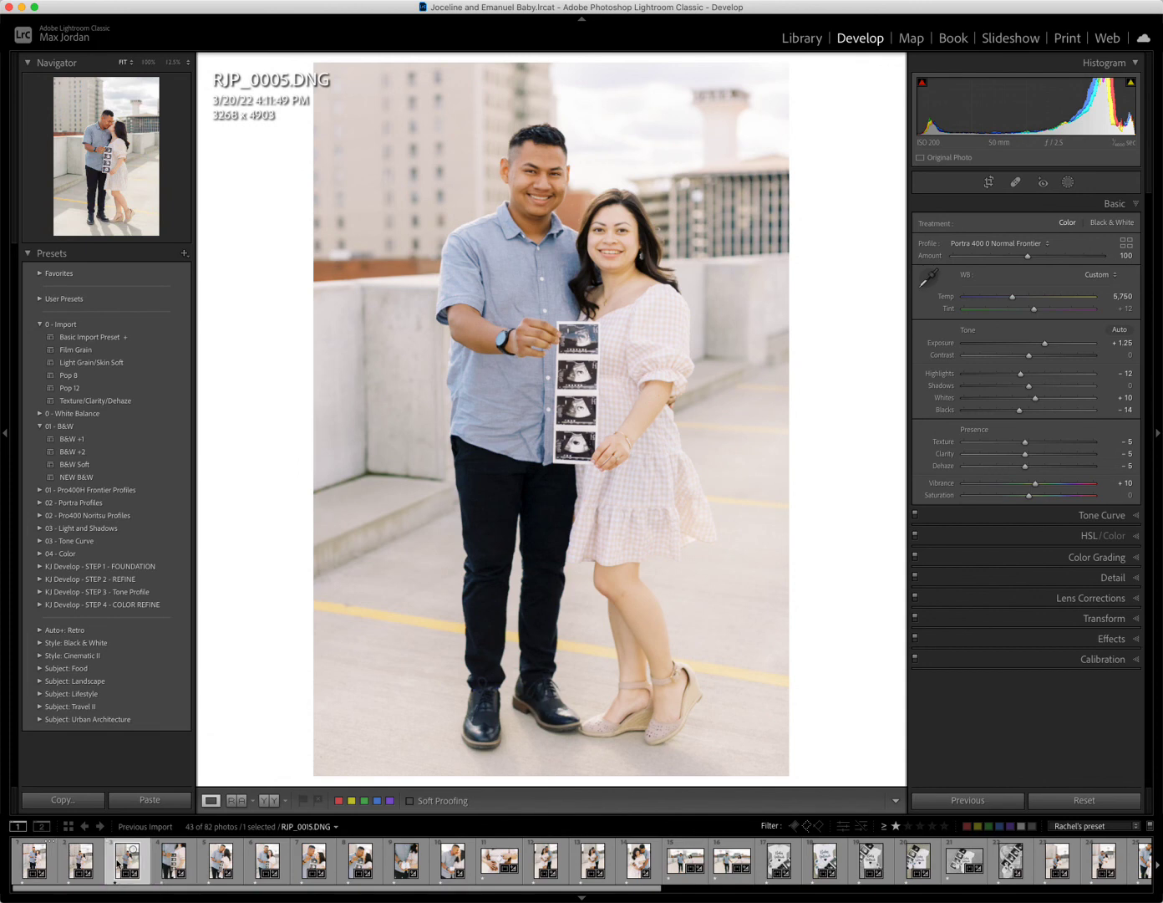